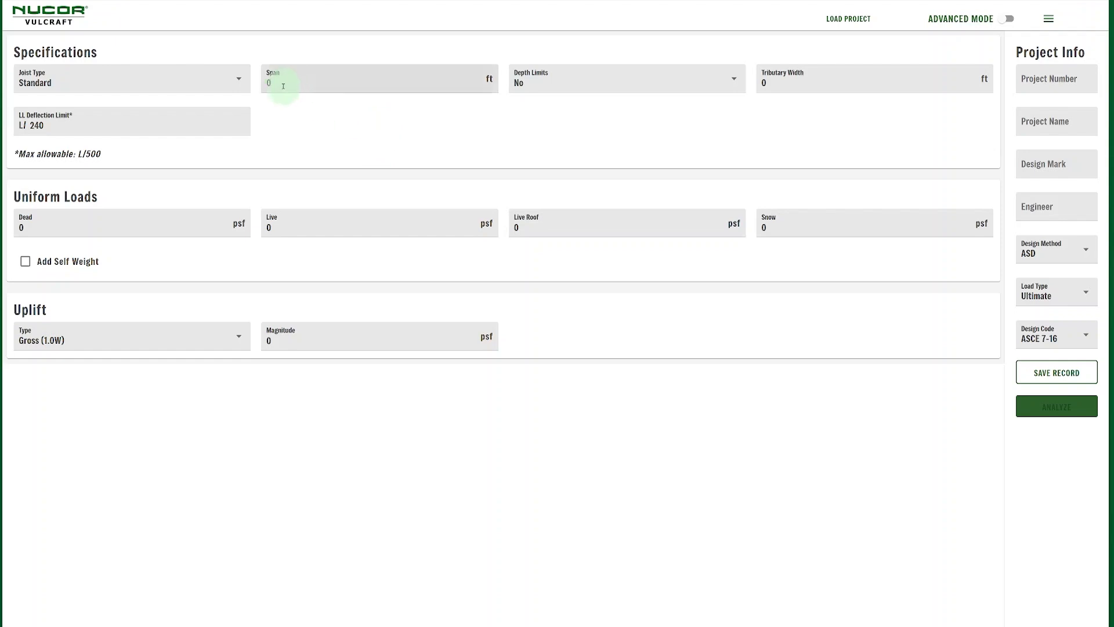
# Turn on depth limits to view min and max depth, then switch them back off
pyautogui.click(595, 84)
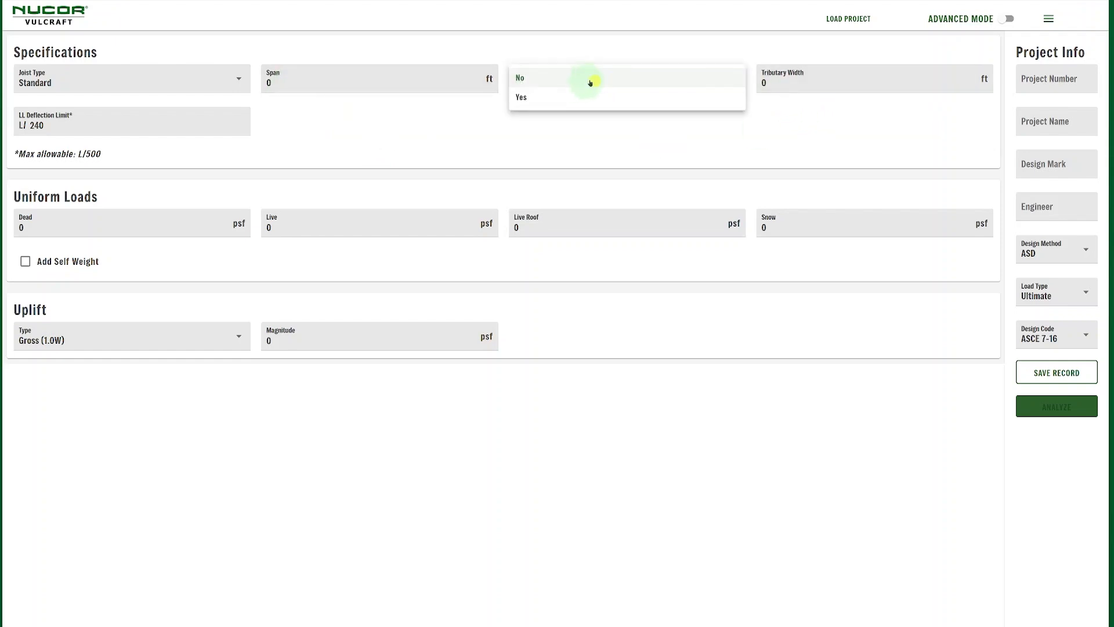
pyautogui.click(575, 99)
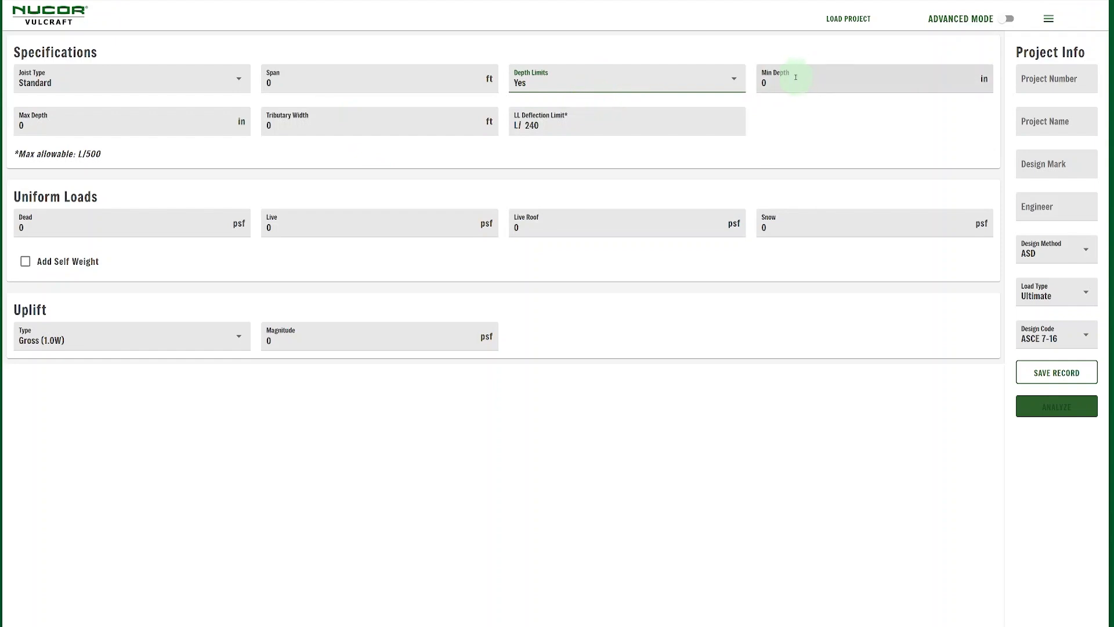
pyautogui.click(564, 81)
pyautogui.click(564, 81)
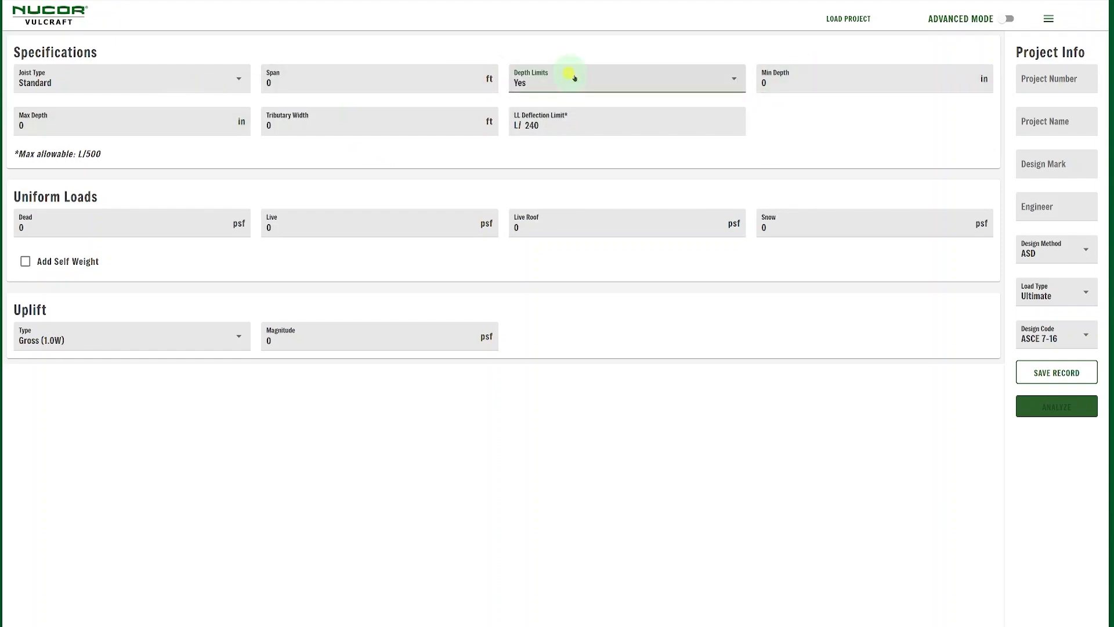
# Set the uplift type to Net (0.6W + 0.6D), leaving magnitude at 0 psf
pyautogui.click(792, 83)
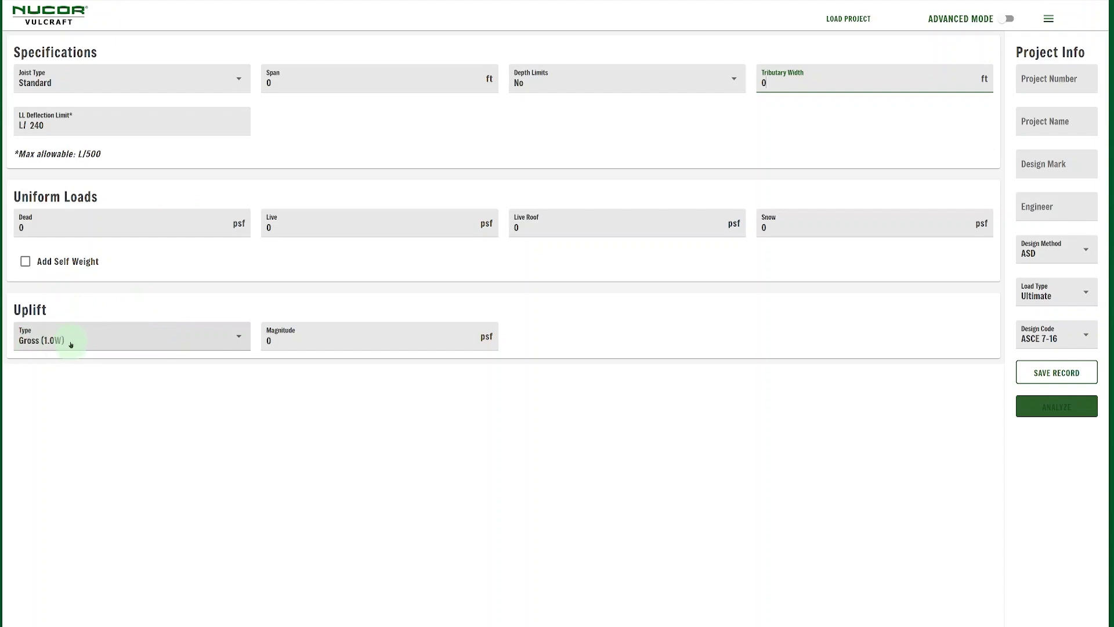
pyautogui.click(205, 345)
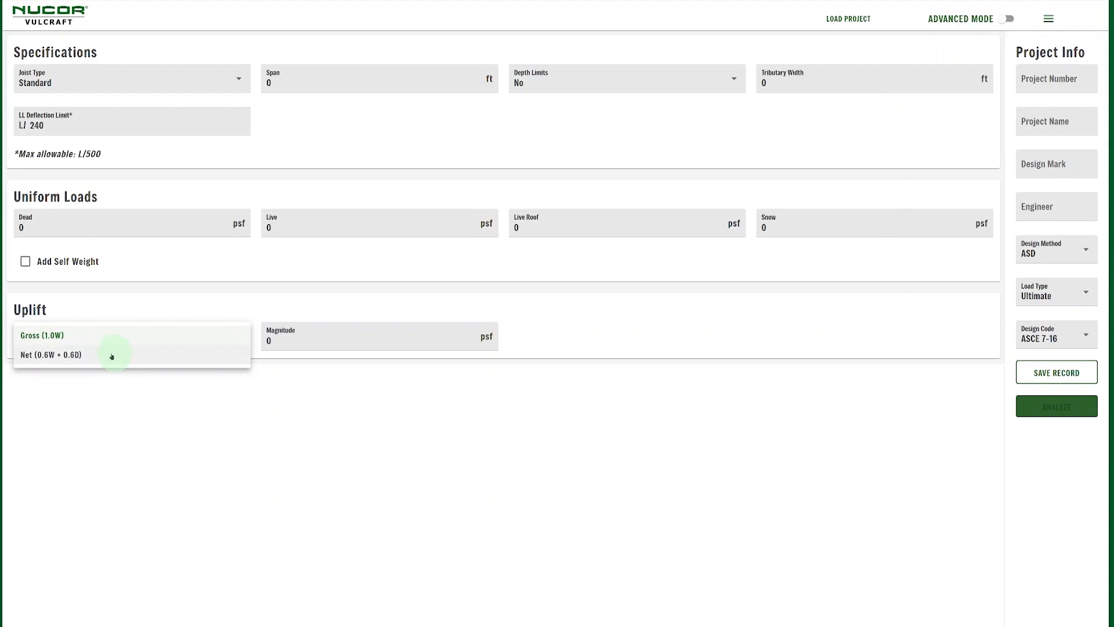
pyautogui.click(75, 357)
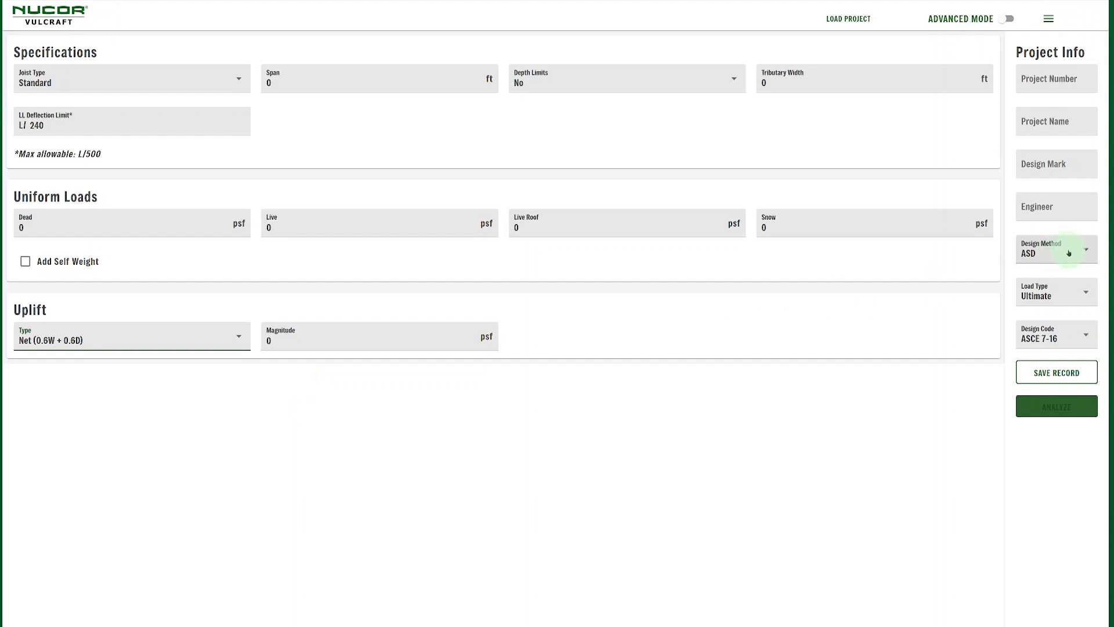
pyautogui.click(1051, 257)
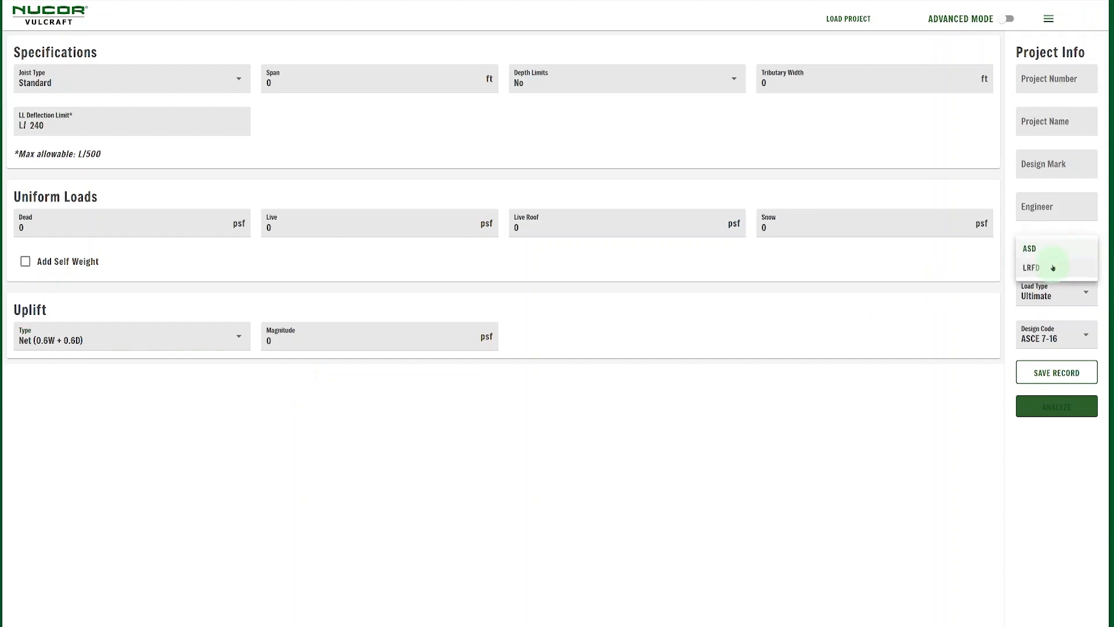
pyautogui.click(1011, 274)
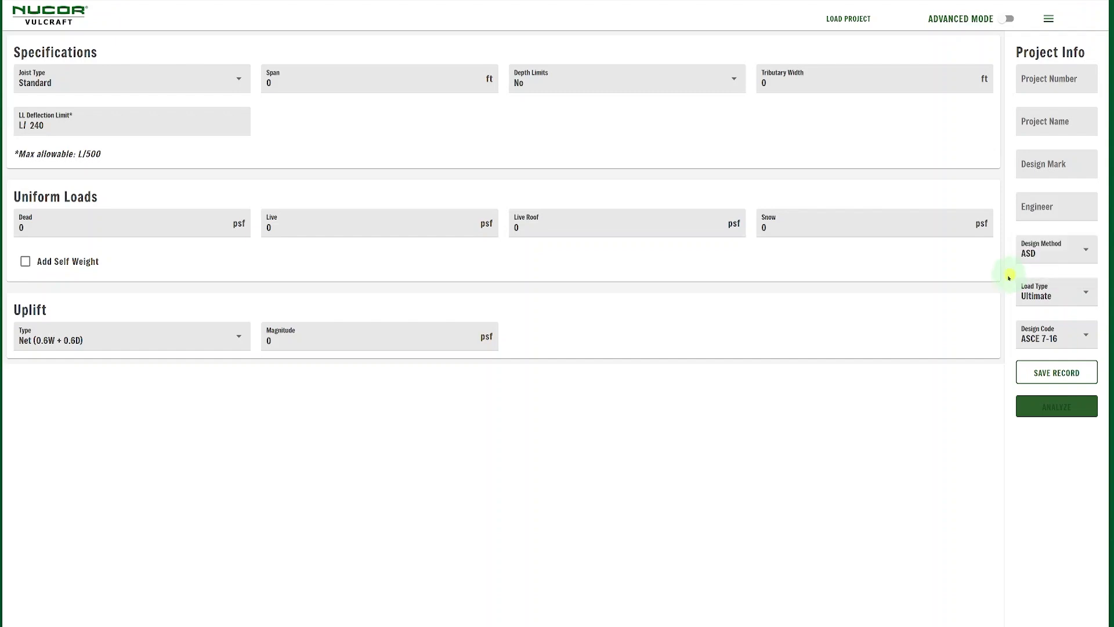
pyautogui.click(1071, 294)
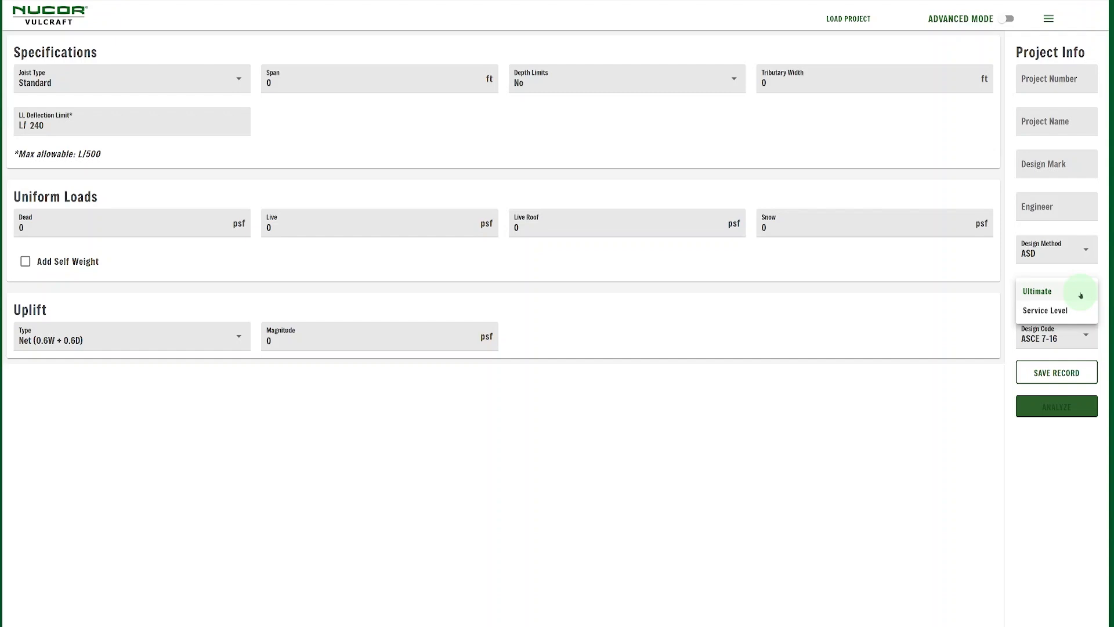
pyautogui.click(1084, 278)
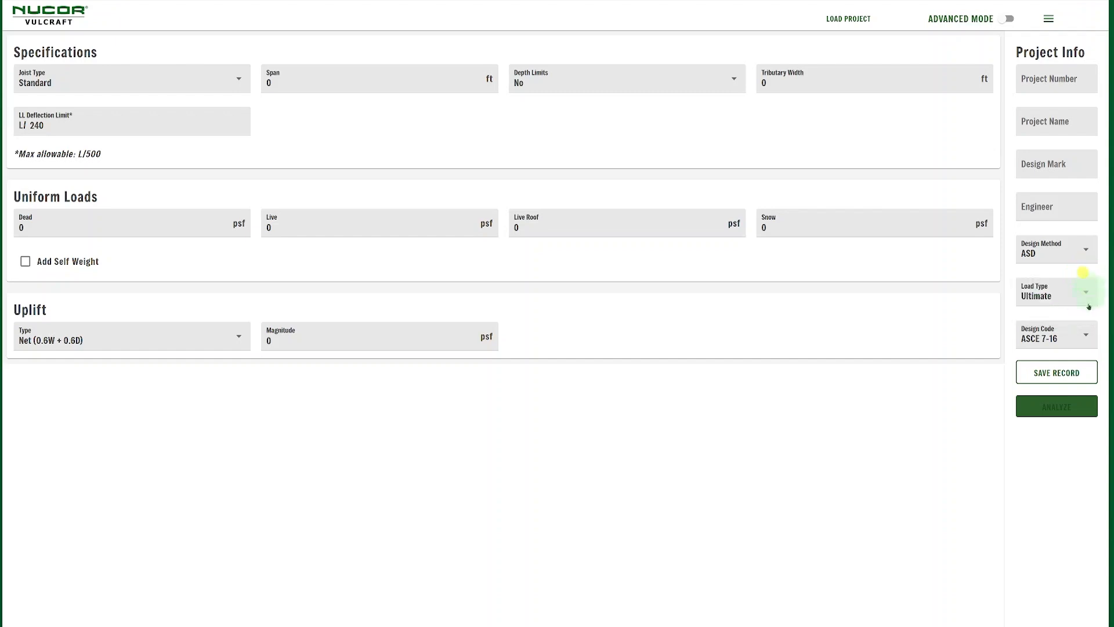
pyautogui.click(1080, 336)
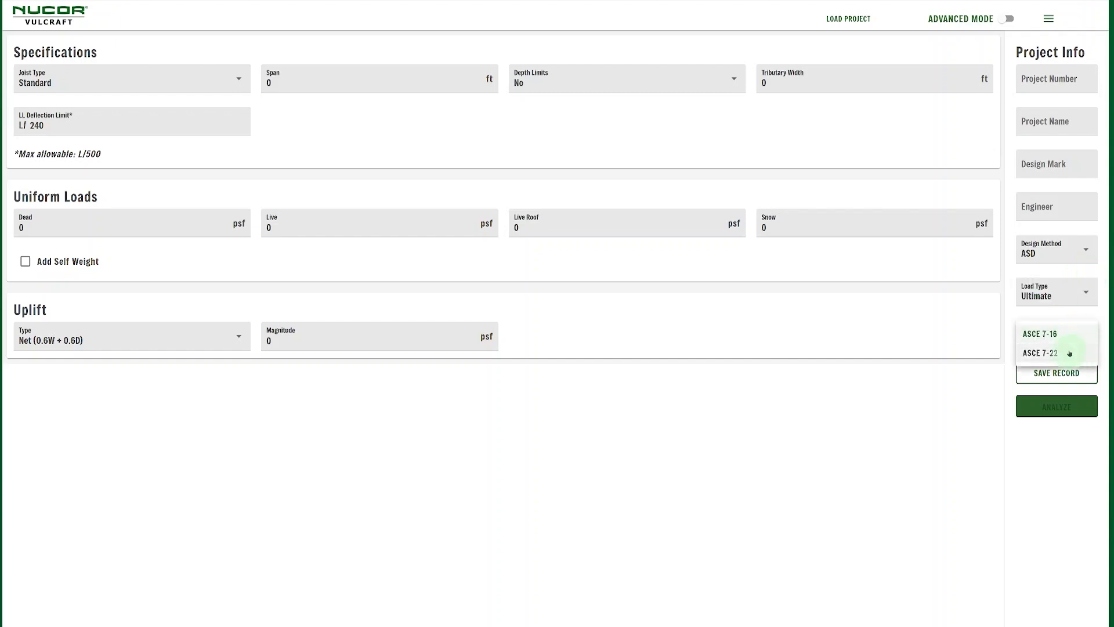
pyautogui.click(1073, 315)
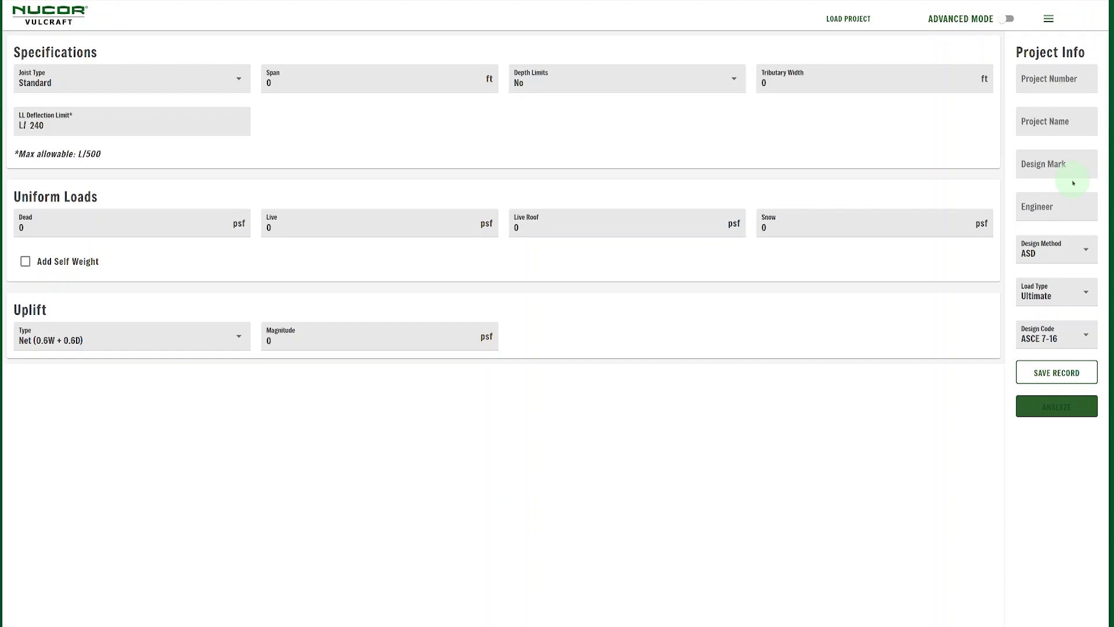
# Make the joist Composite and check the deck profile list, keeping 1.5VL
pyautogui.click(205, 82)
pyautogui.click(114, 100)
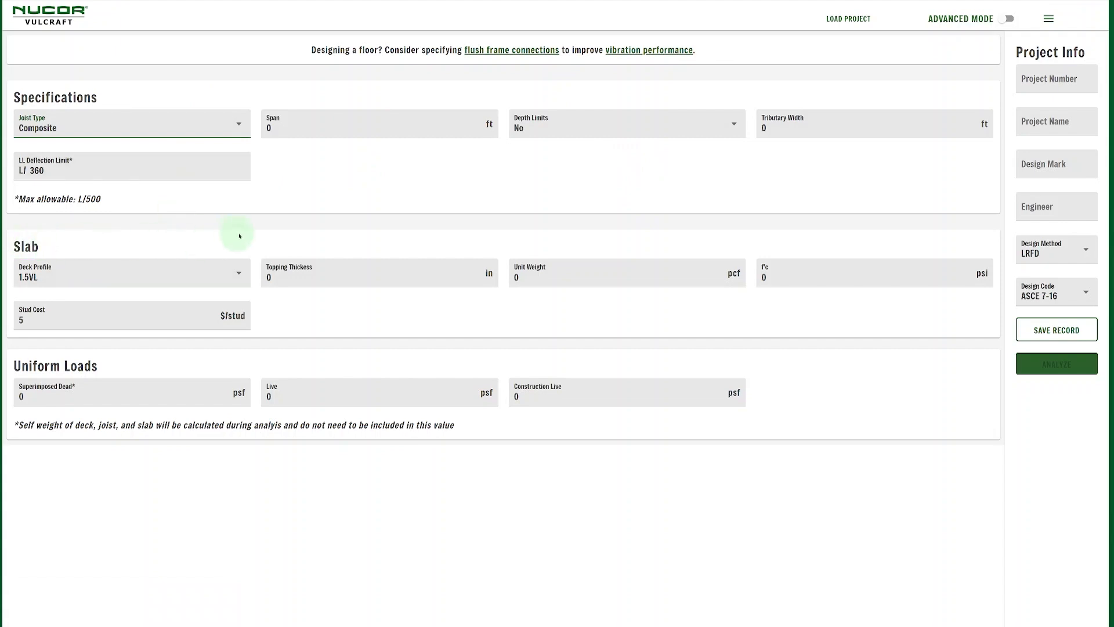
pyautogui.click(237, 271)
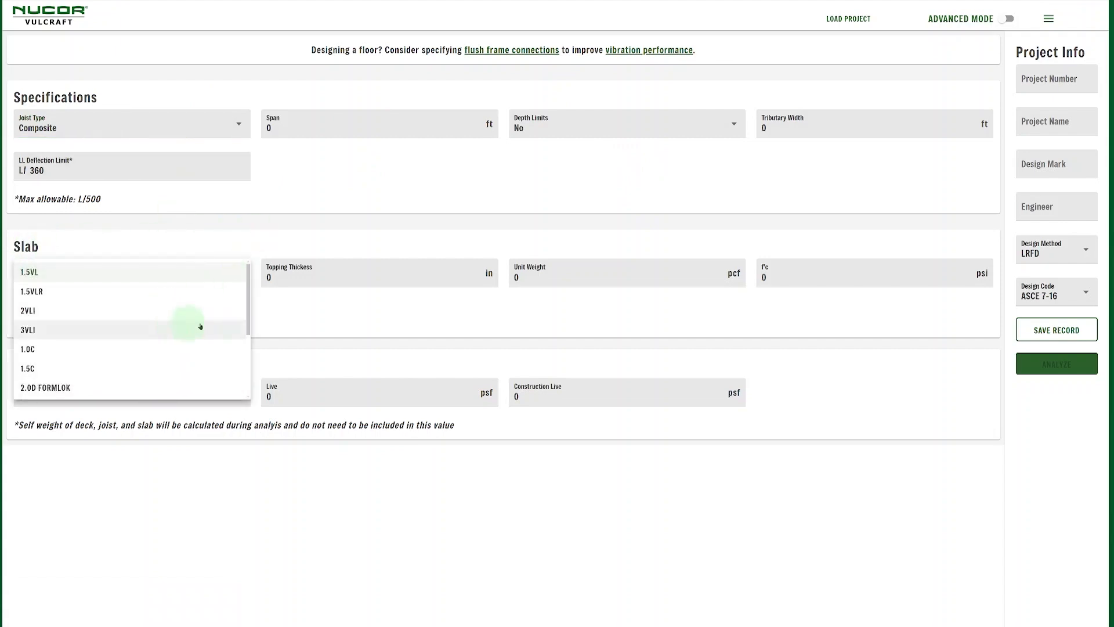
pyautogui.click(343, 308)
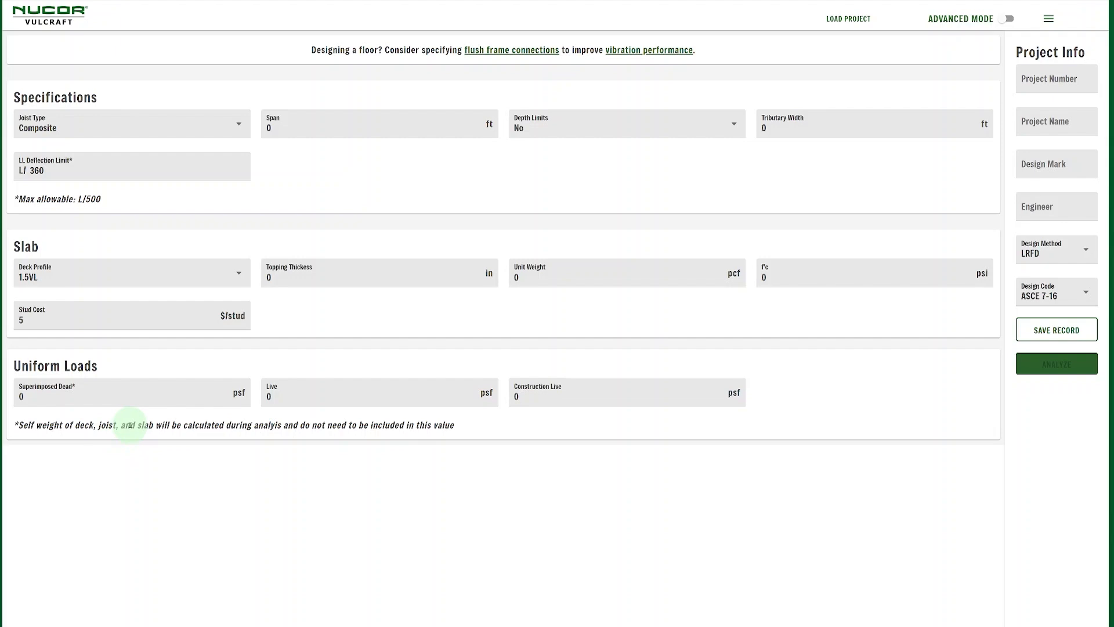
# Inspect the composite Live and Construction Live uniform load fields
pyautogui.click(277, 395)
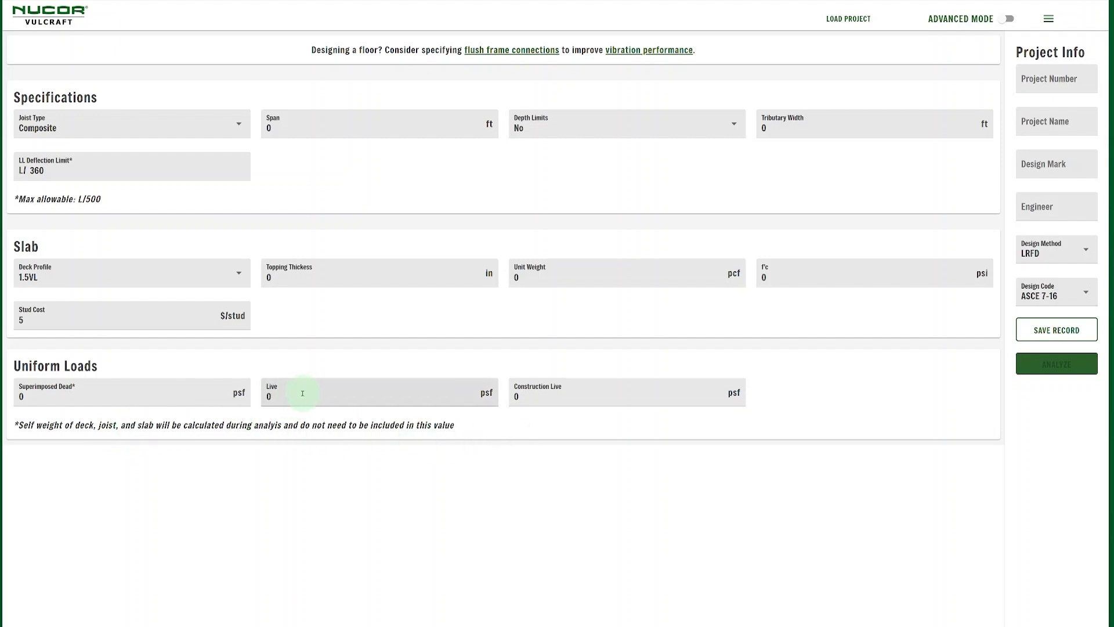
pyautogui.click(543, 393)
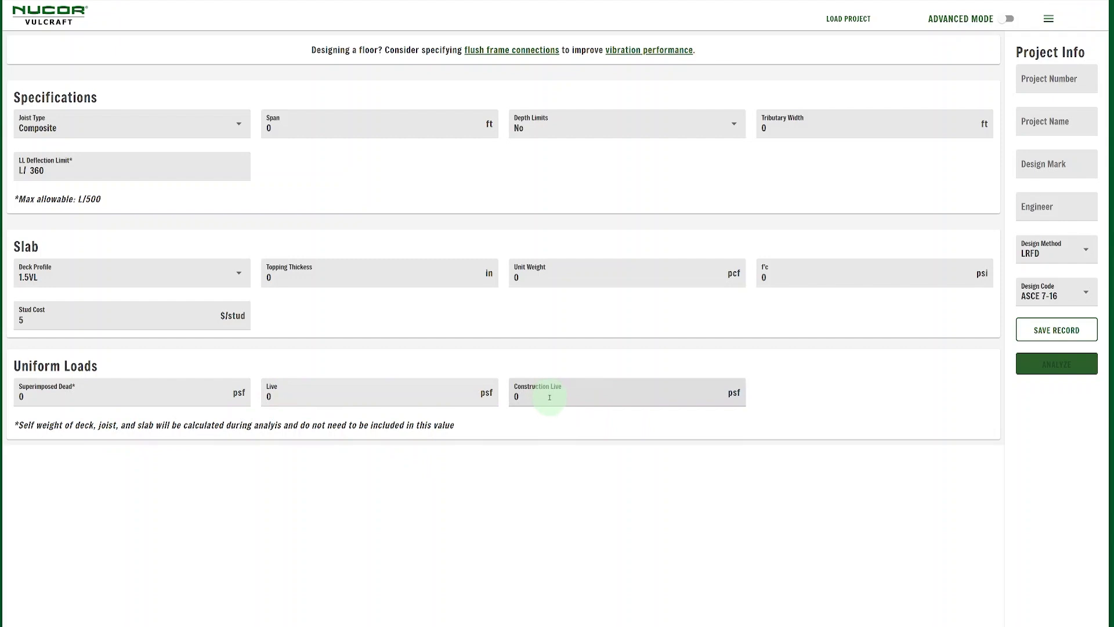
pyautogui.click(807, 390)
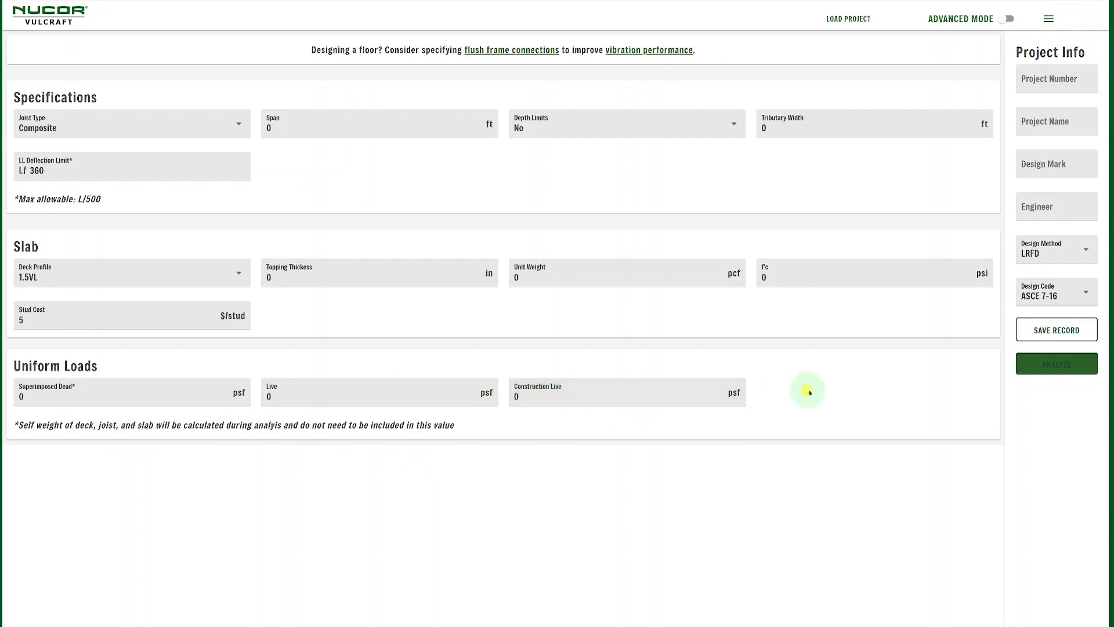
pyautogui.click(222, 119)
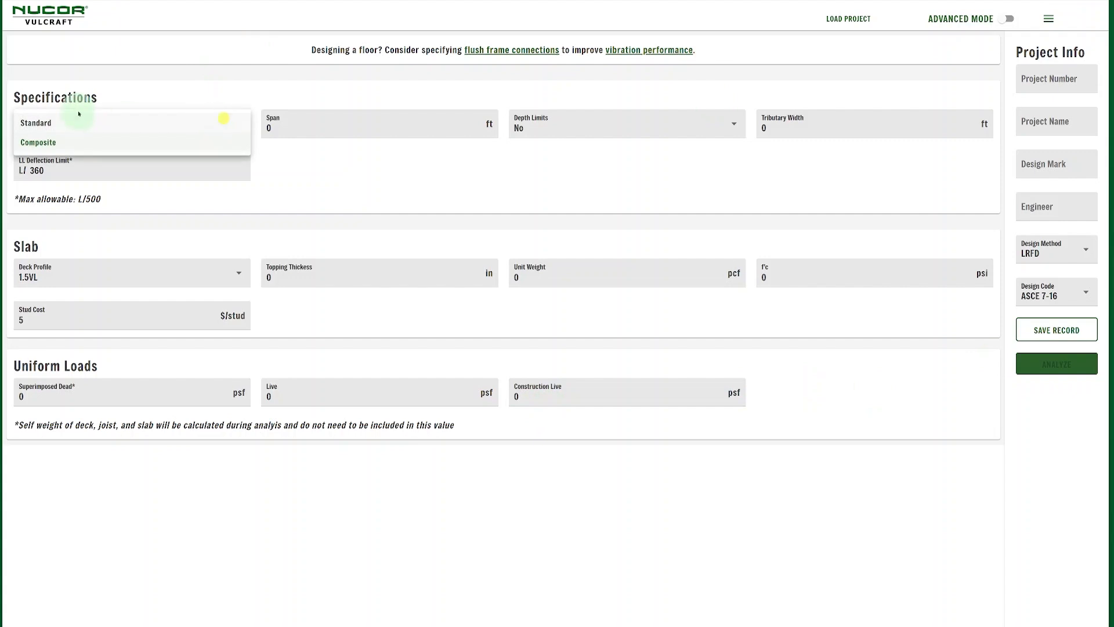
# Return the joist type to Standard and turn on Advanced Mode
pyautogui.click(68, 122)
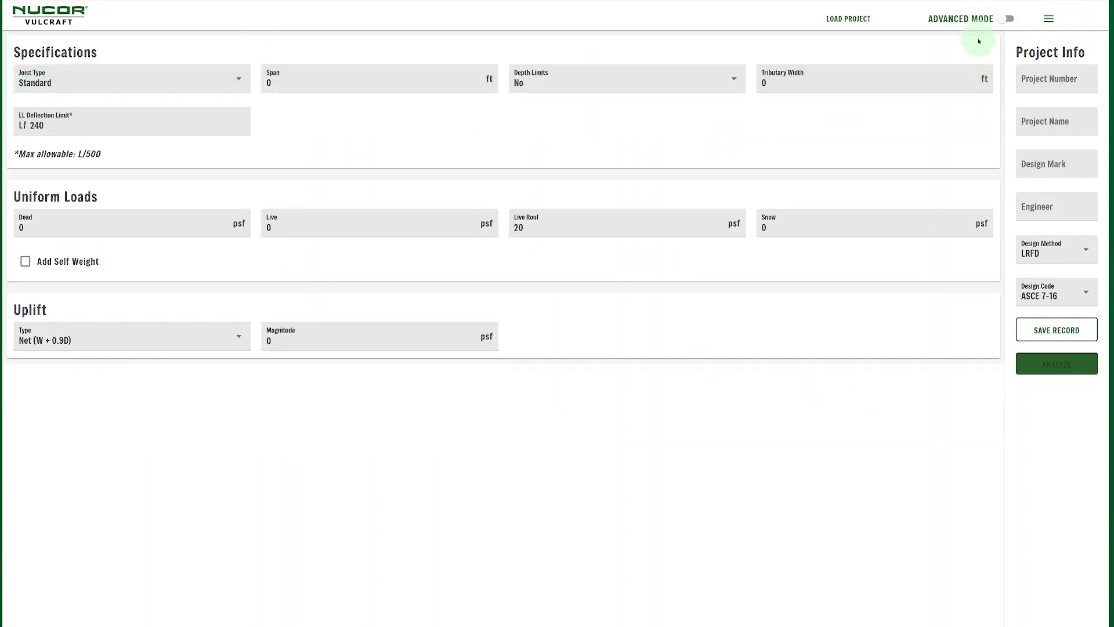
pyautogui.click(1009, 20)
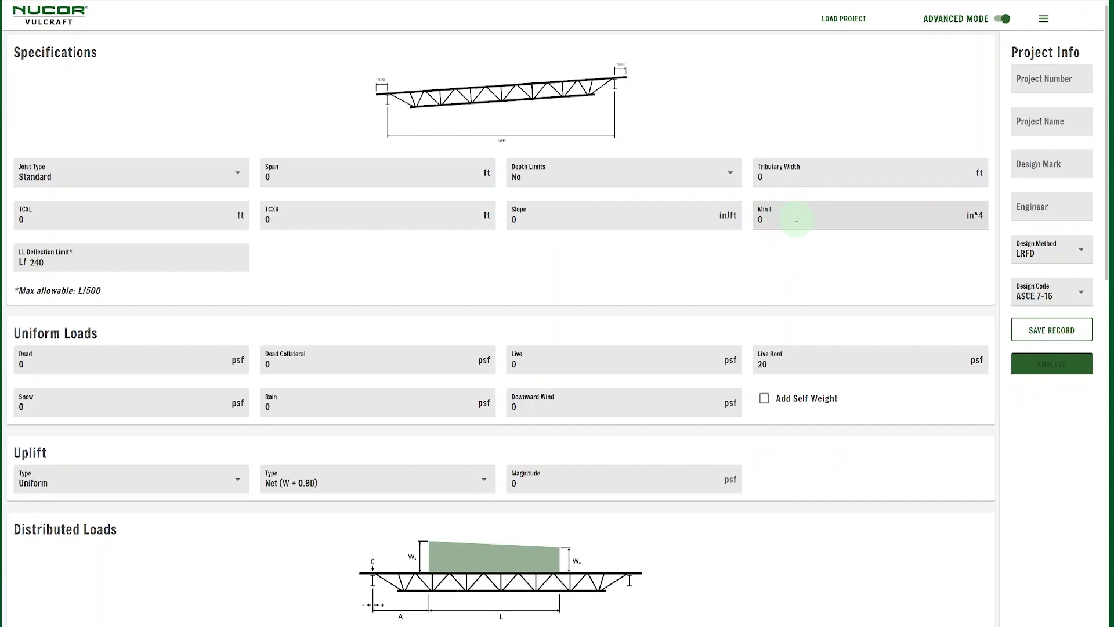
pyautogui.scroll(-3, 797, 219)
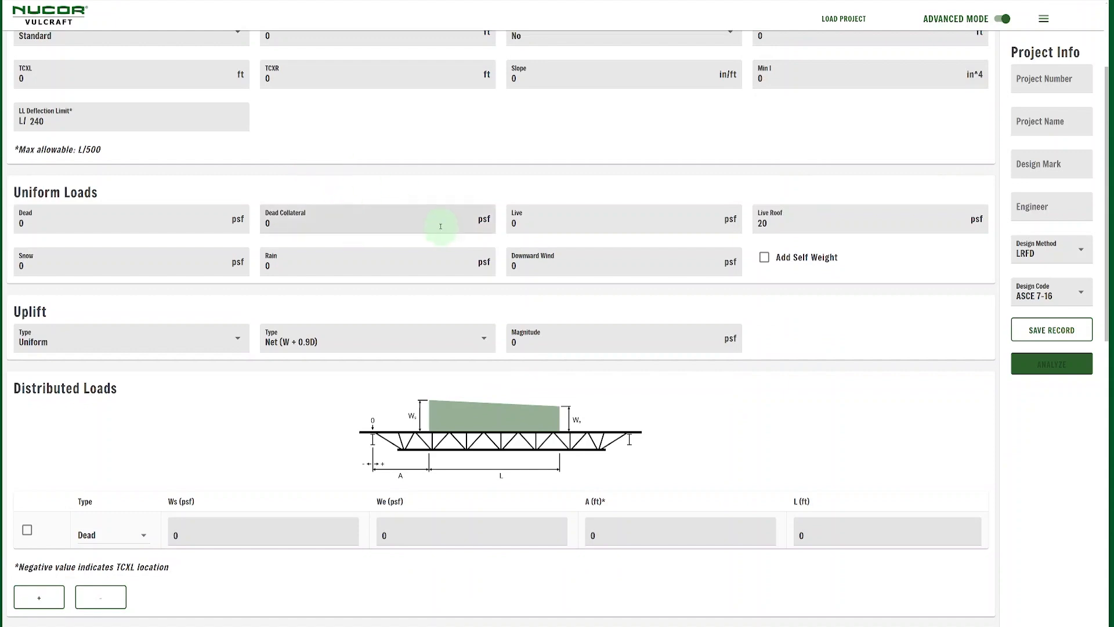
pyautogui.scroll(-2, 440, 227)
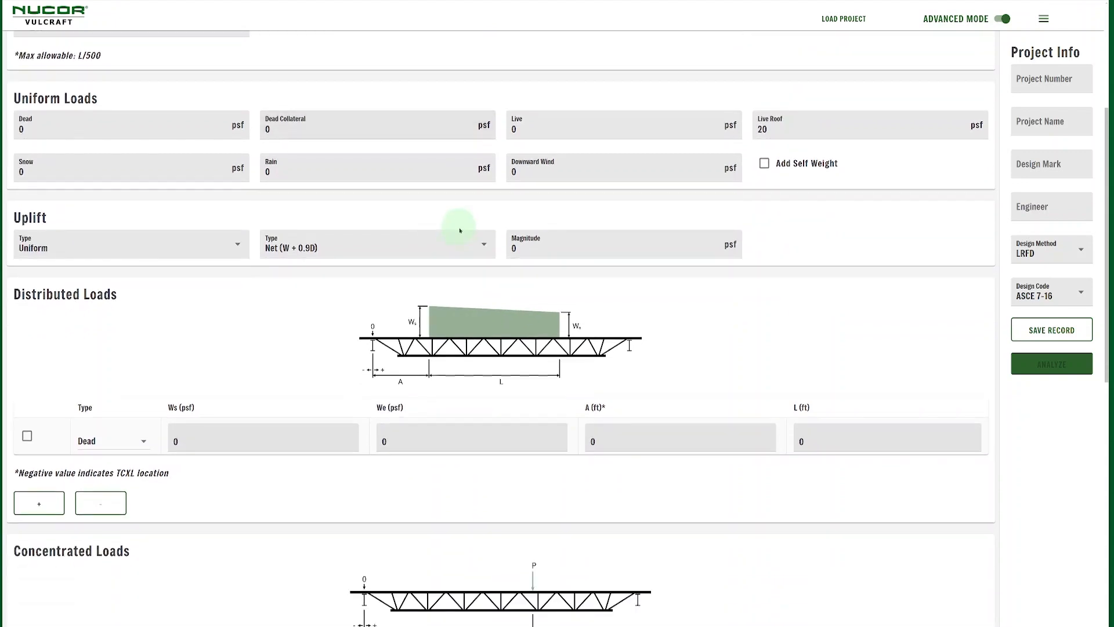
pyautogui.click(149, 244)
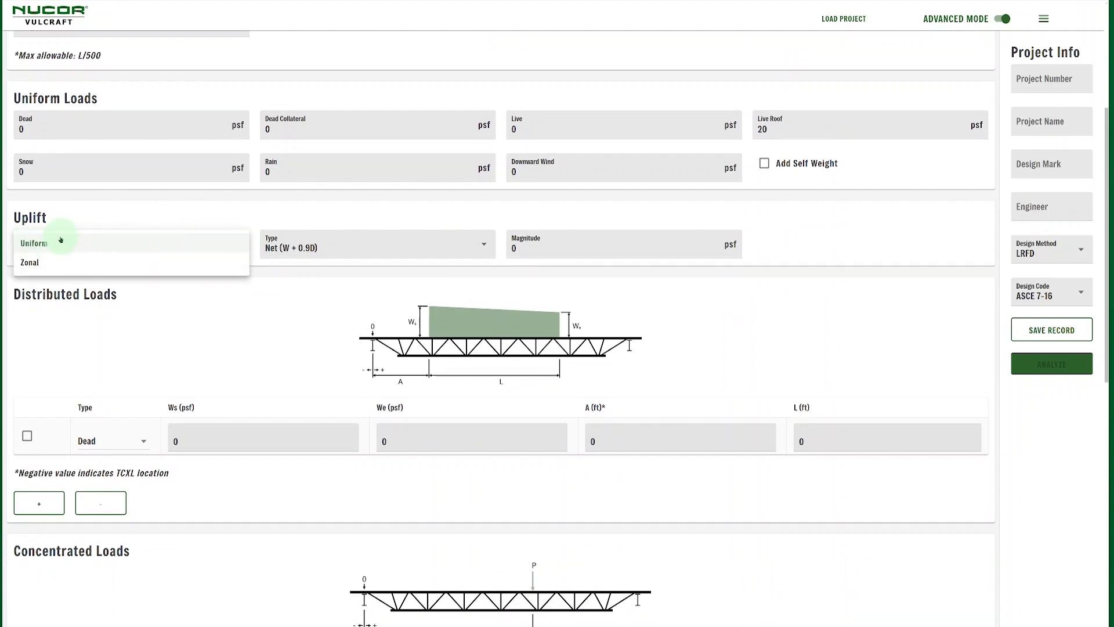
pyautogui.click(41, 264)
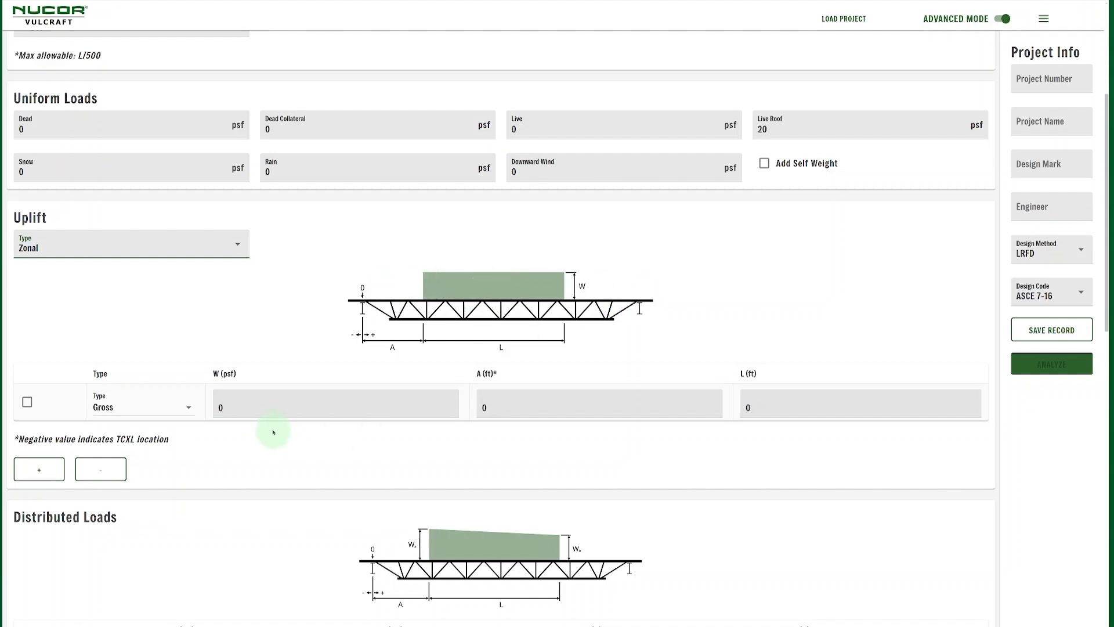
pyautogui.scroll(-1, 563, 413)
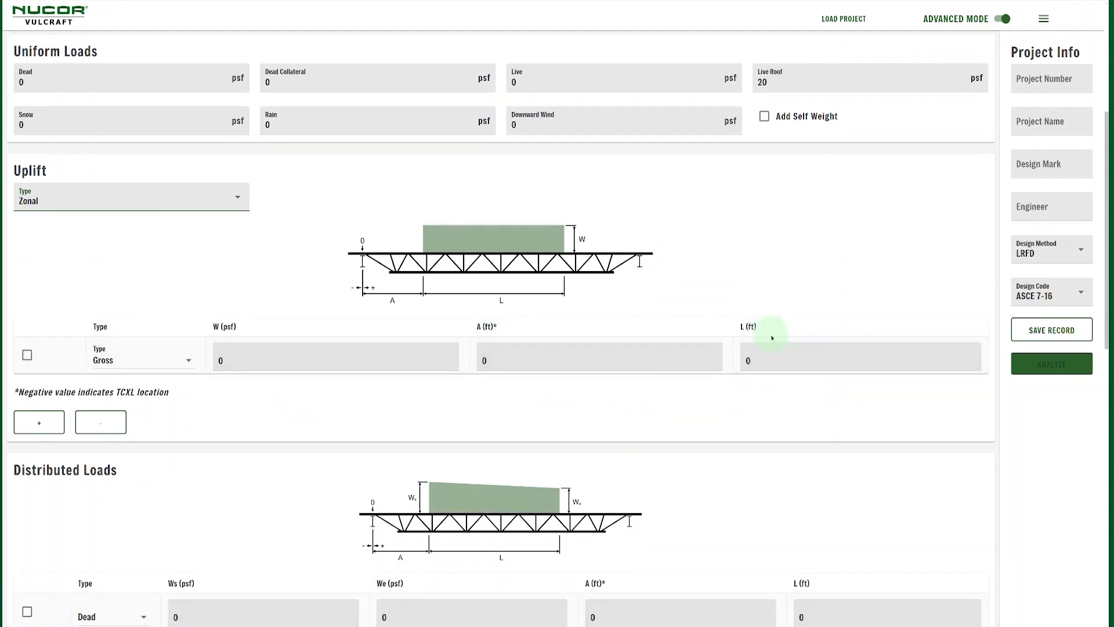
pyautogui.click(508, 366)
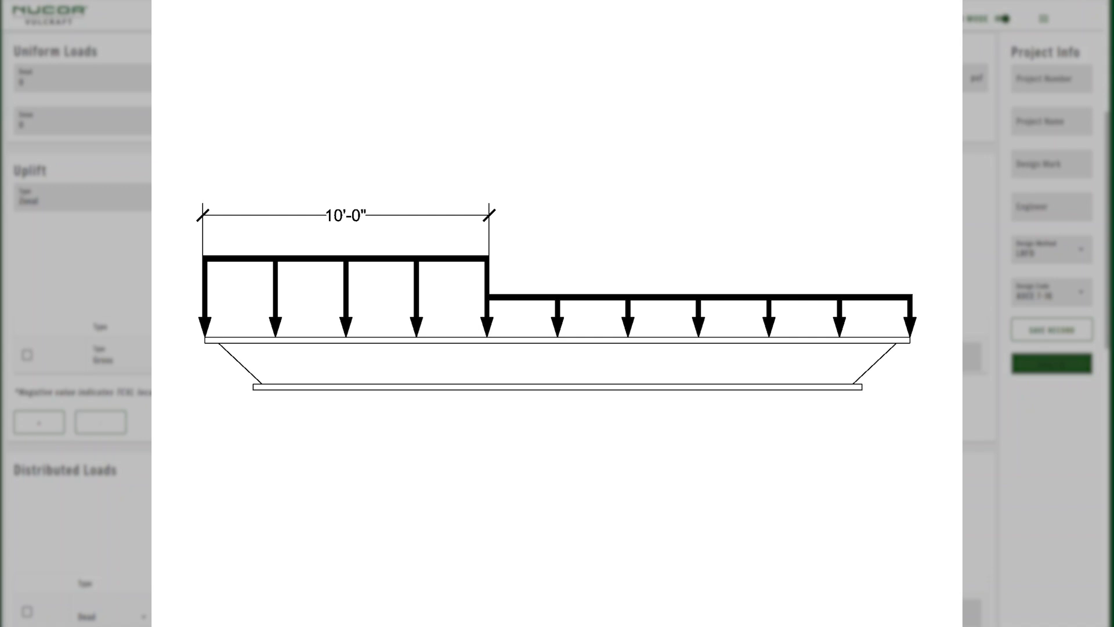
pyautogui.scroll(-5, 259, 196)
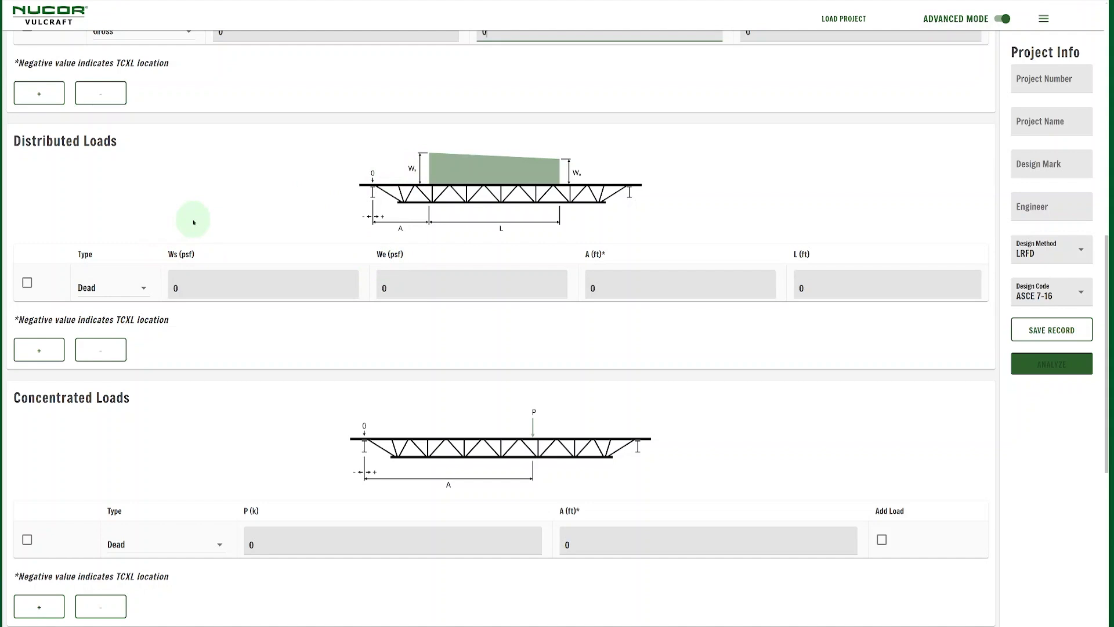
pyautogui.click(143, 287)
pyautogui.scroll(-1, 135, 364)
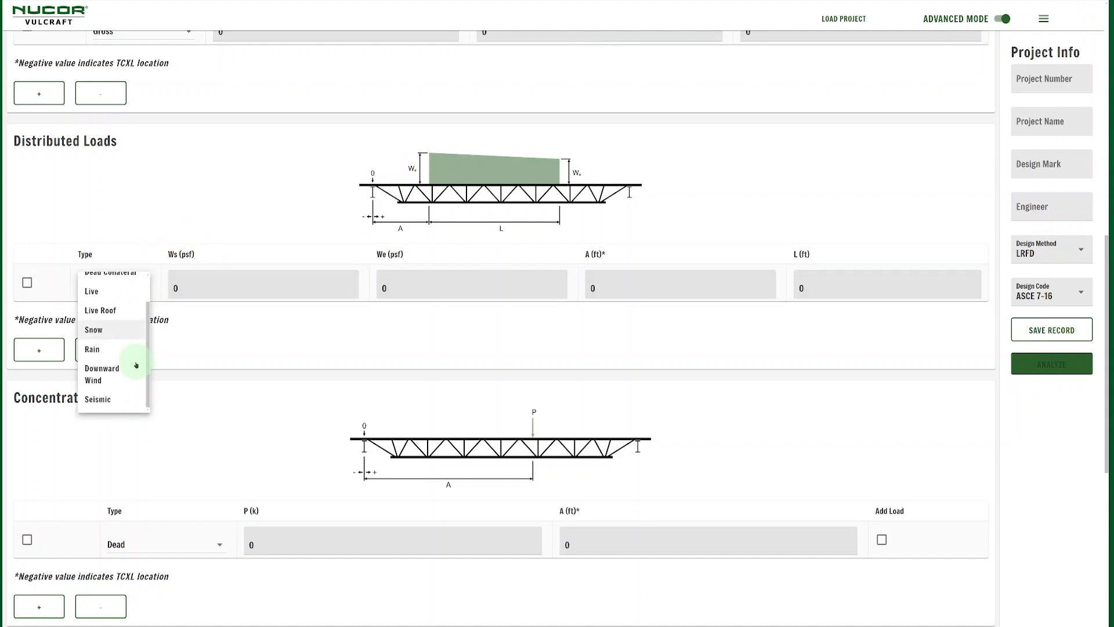
pyautogui.click(143, 233)
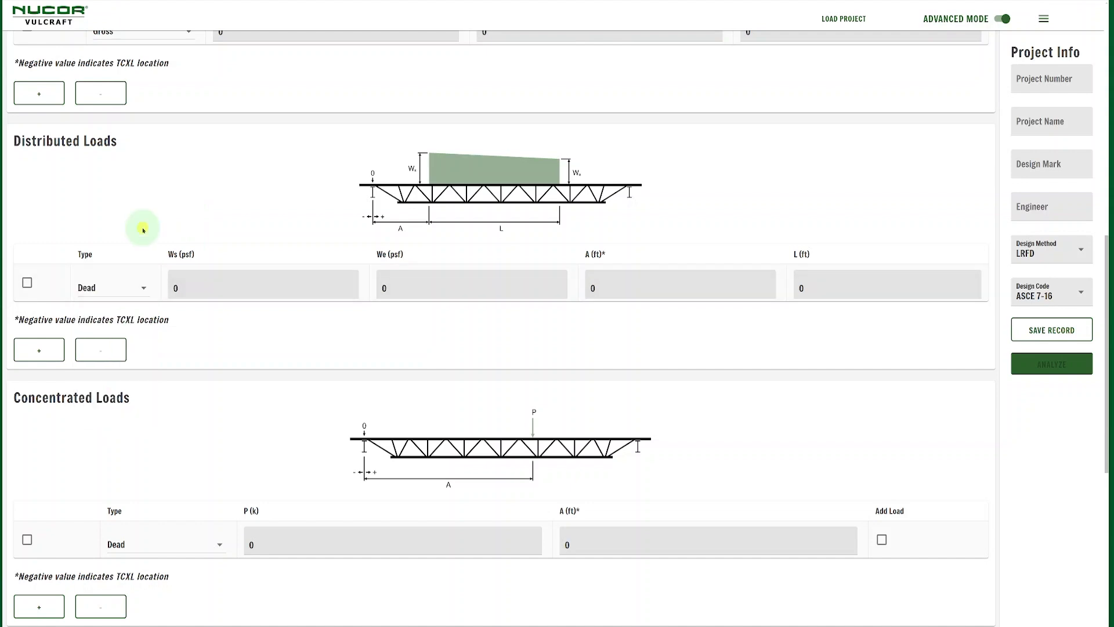
pyautogui.click(28, 349)
pyautogui.click(44, 386)
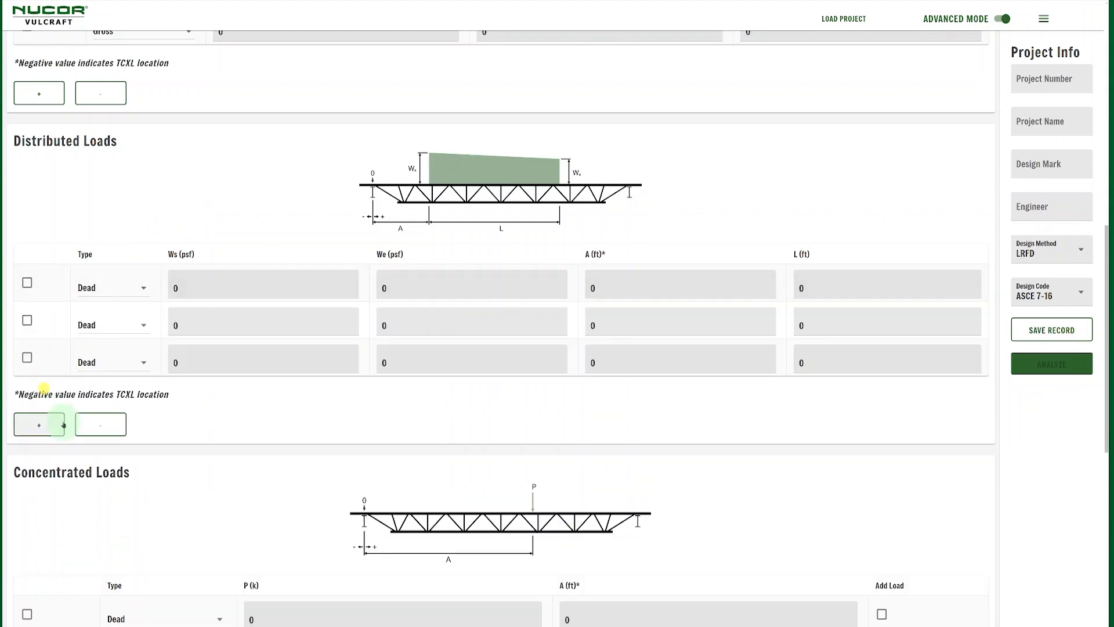
pyautogui.click(27, 357)
pyautogui.click(28, 320)
pyautogui.click(102, 424)
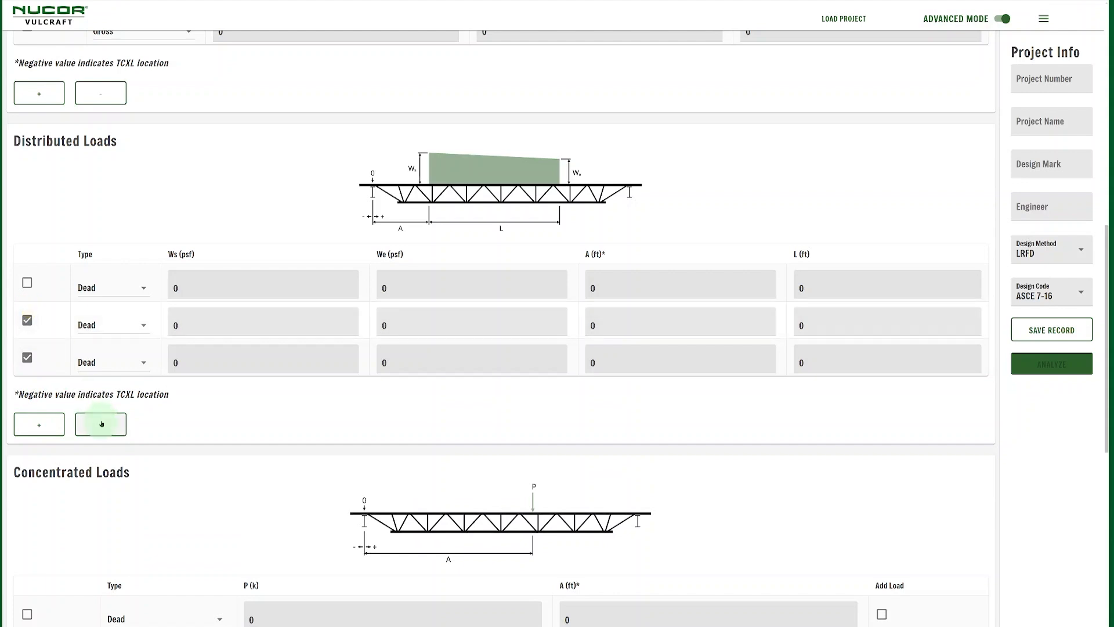
pyautogui.click(27, 320)
pyautogui.click(27, 282)
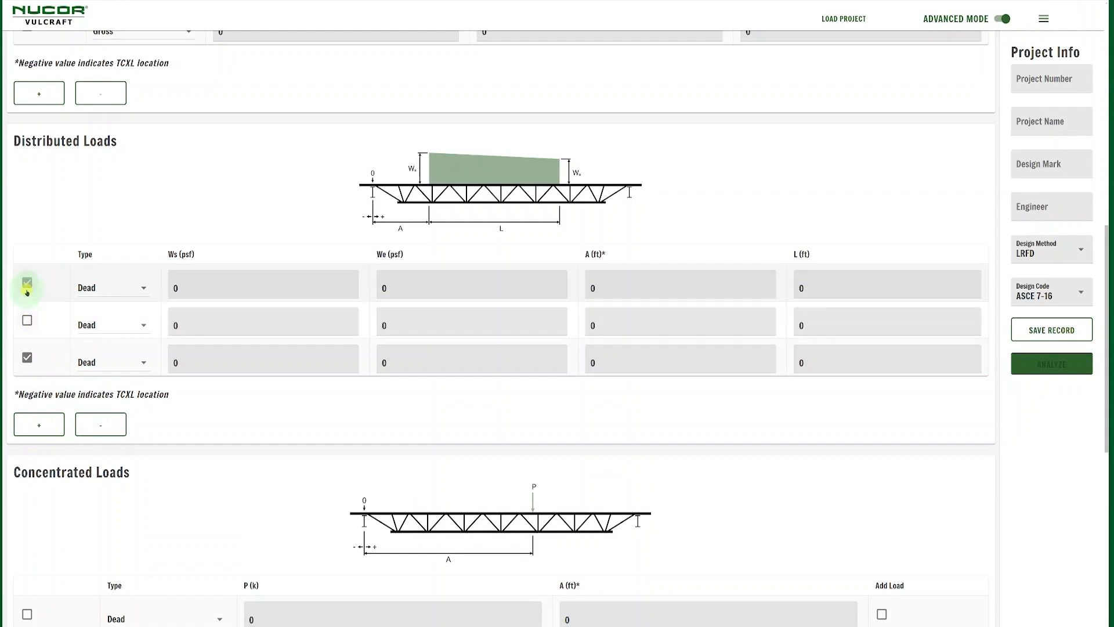
pyautogui.click(101, 425)
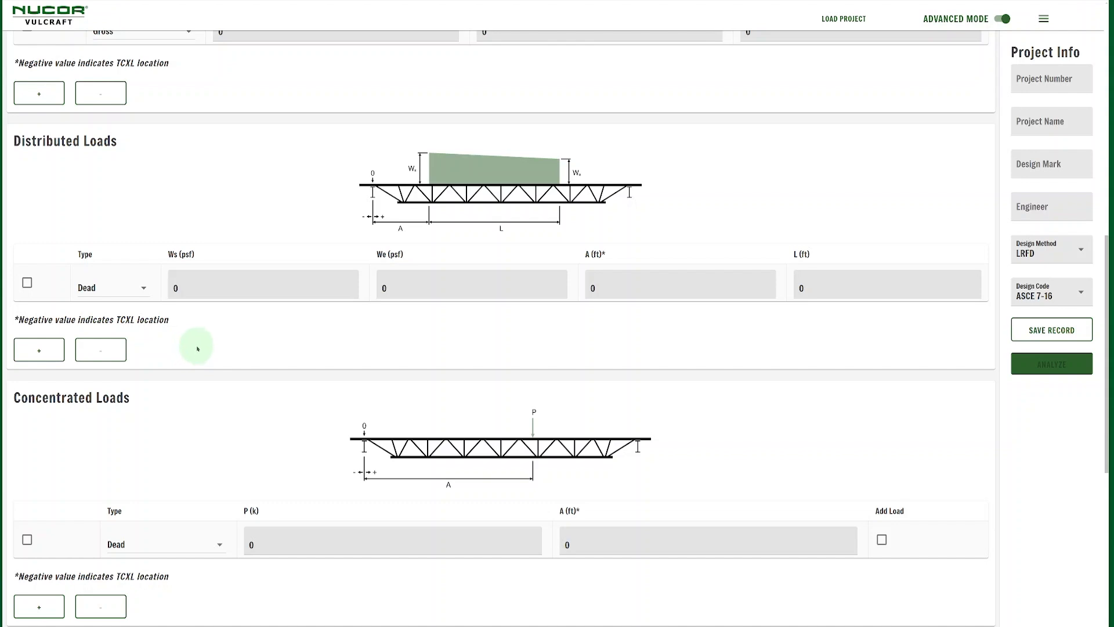
pyautogui.scroll(-3, 200, 339)
pyautogui.scroll(-1, 204, 337)
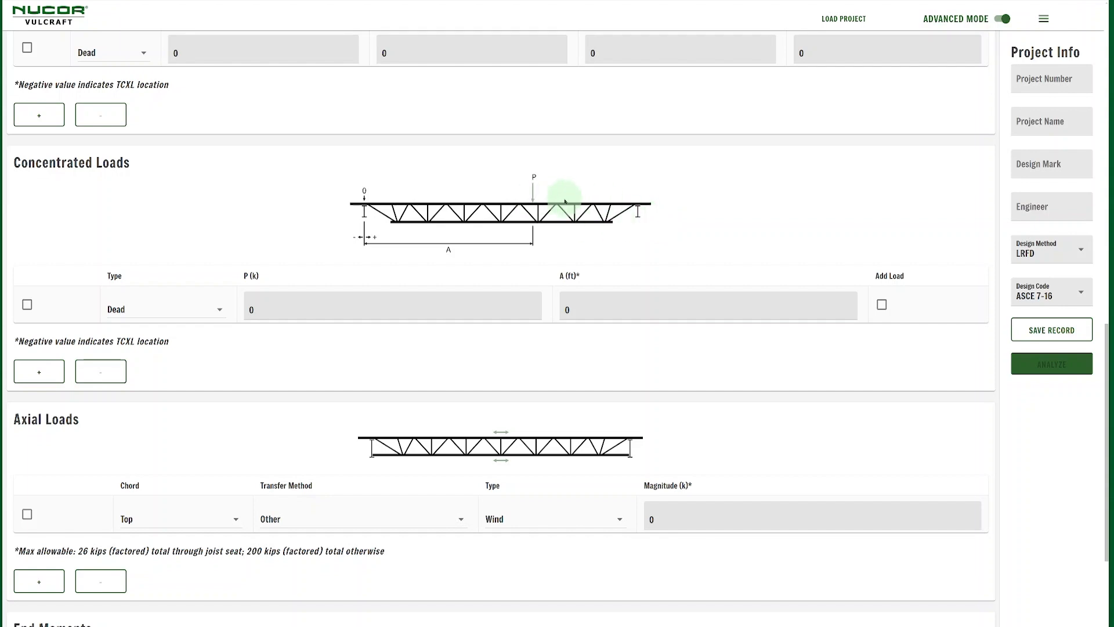
# Tick Add Load on the 0 k Dead concentrated load row
pyautogui.click(882, 305)
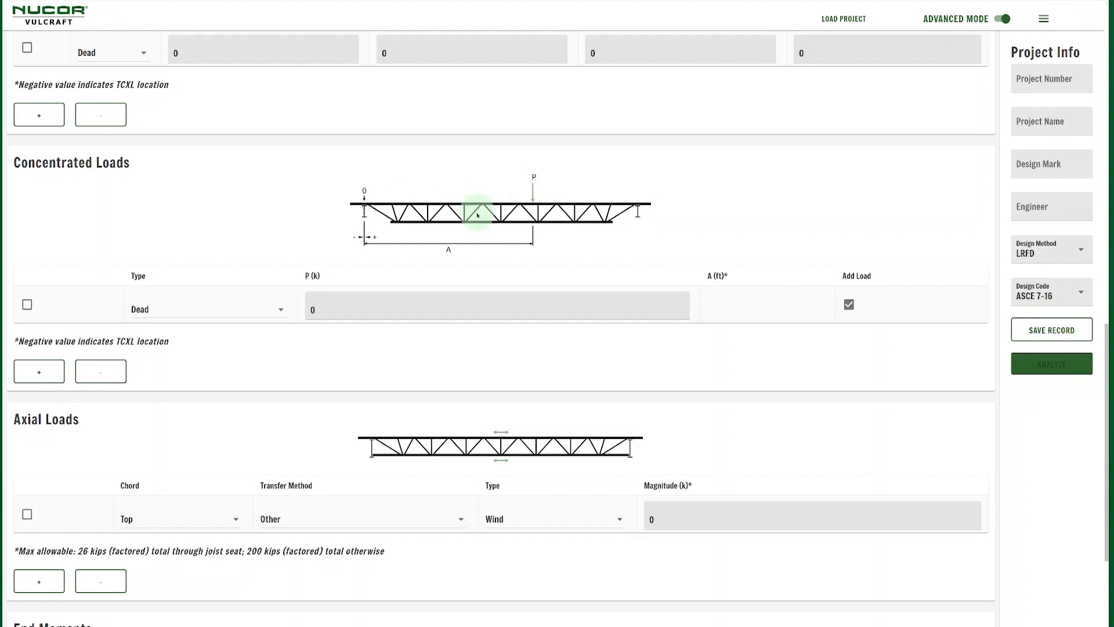
pyautogui.scroll(-3, 480, 215)
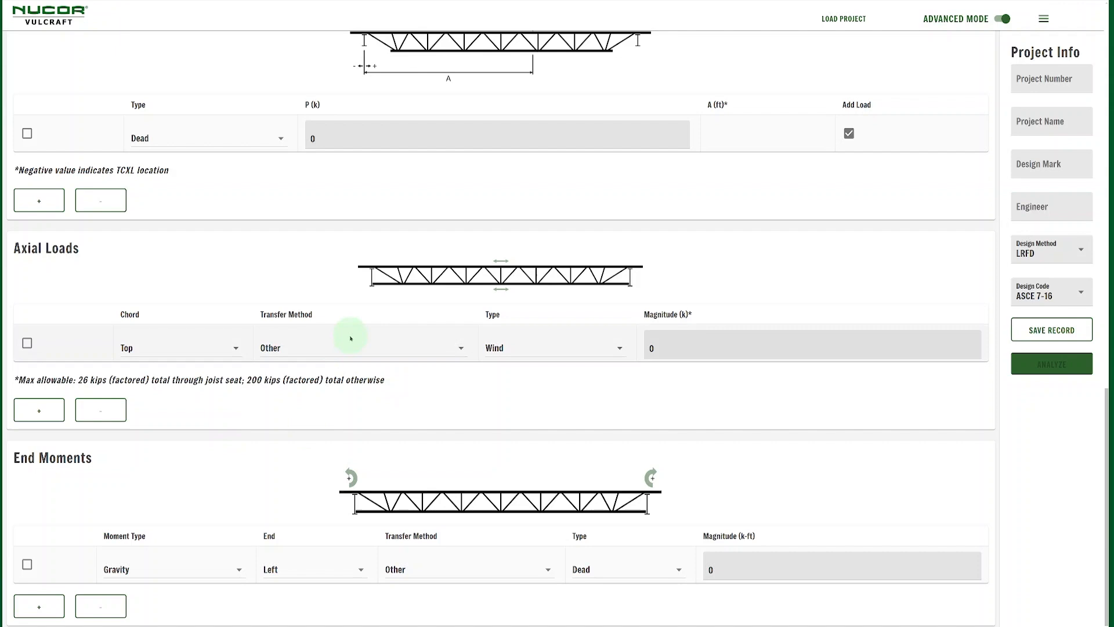
# Change the axial load's transfer method from Other to Joist Seat
pyautogui.click(385, 347)
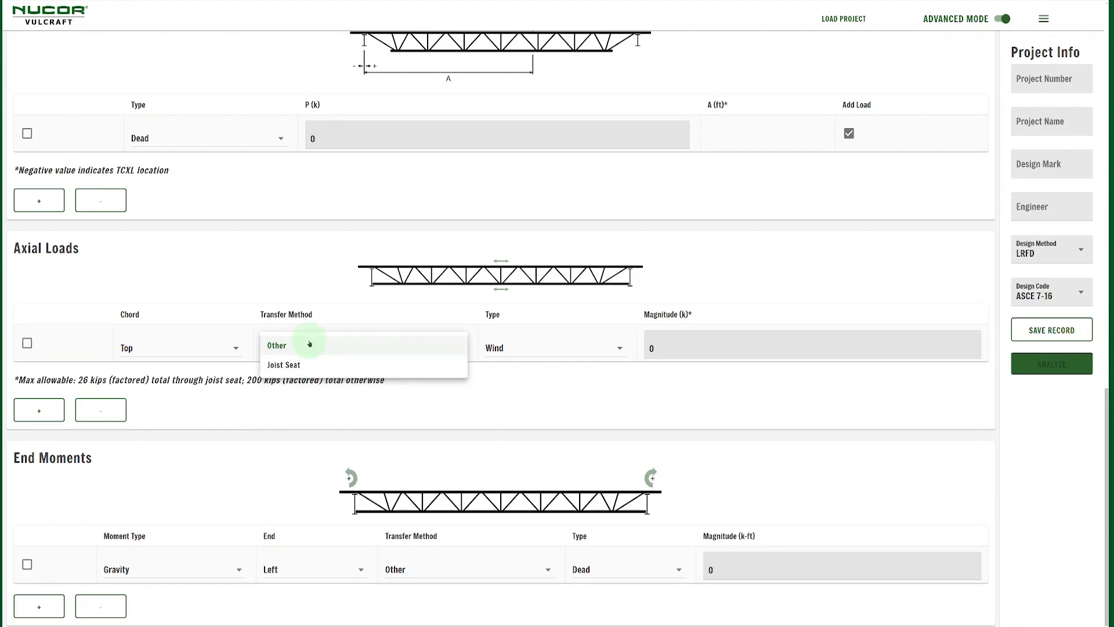
pyautogui.click(310, 343)
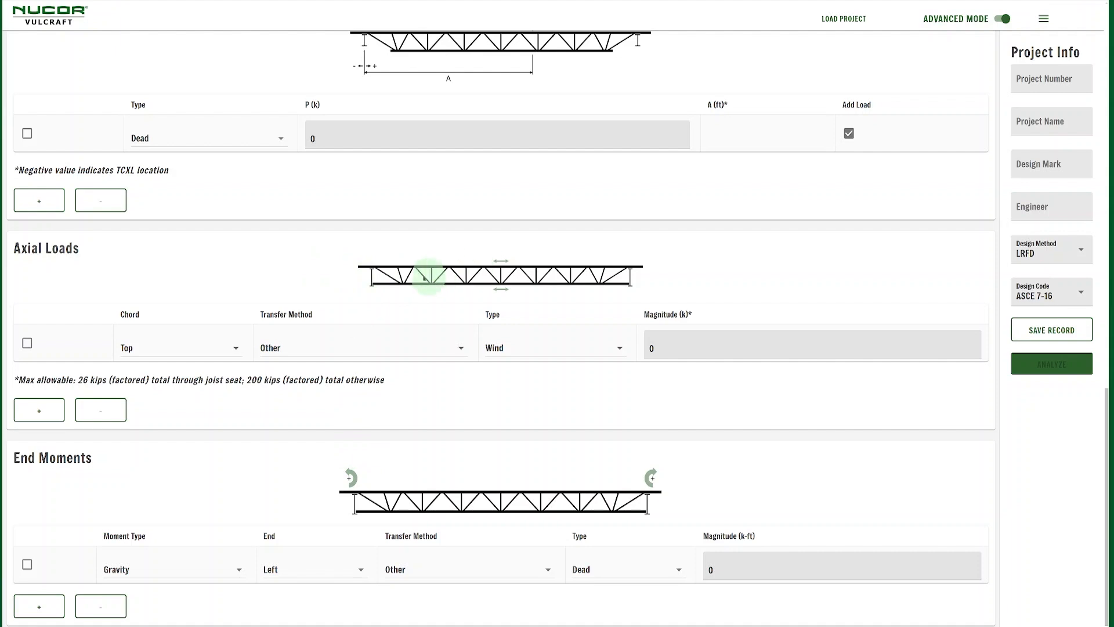
pyautogui.click(345, 351)
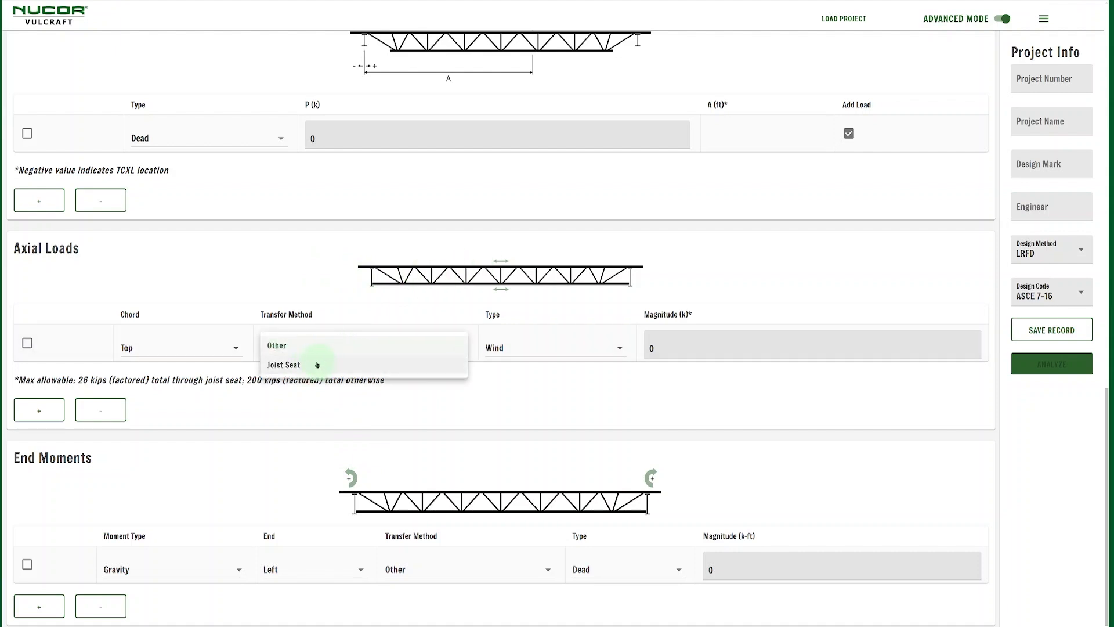
pyautogui.click(326, 366)
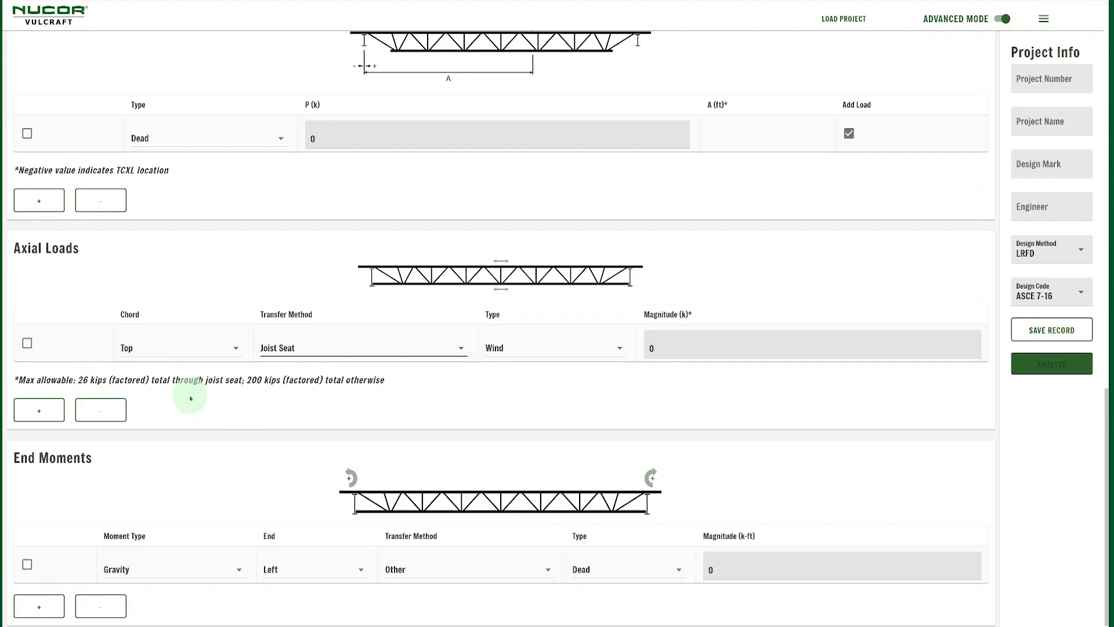
# Switch Advanced Mode off and confirm clearing all advanced inputs
pyautogui.scroll(10, 612, 324)
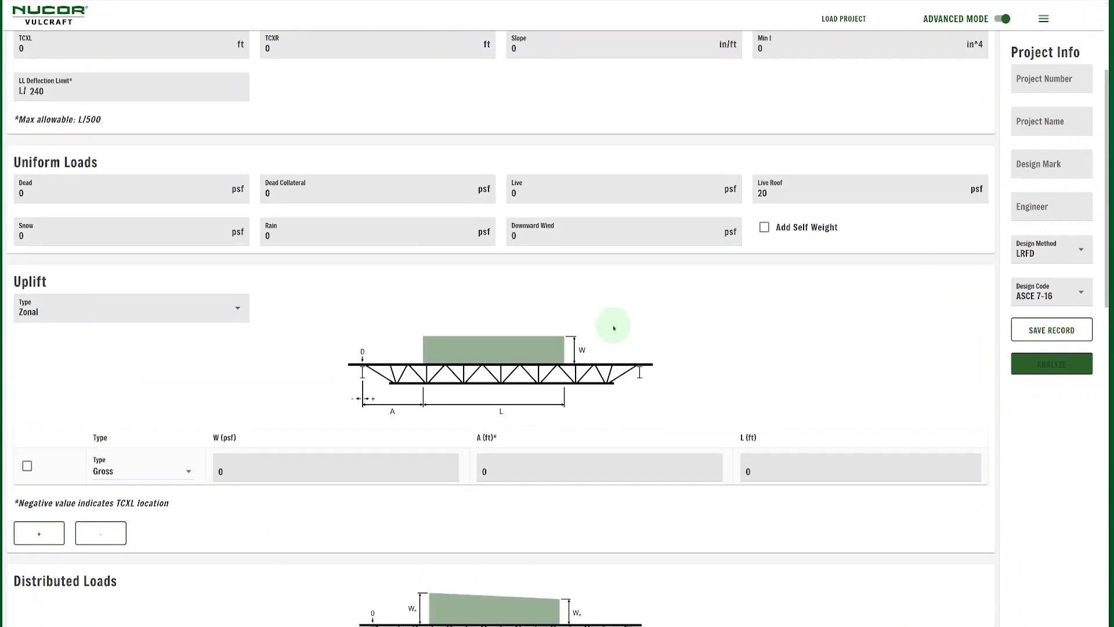
pyautogui.scroll(3, 613, 325)
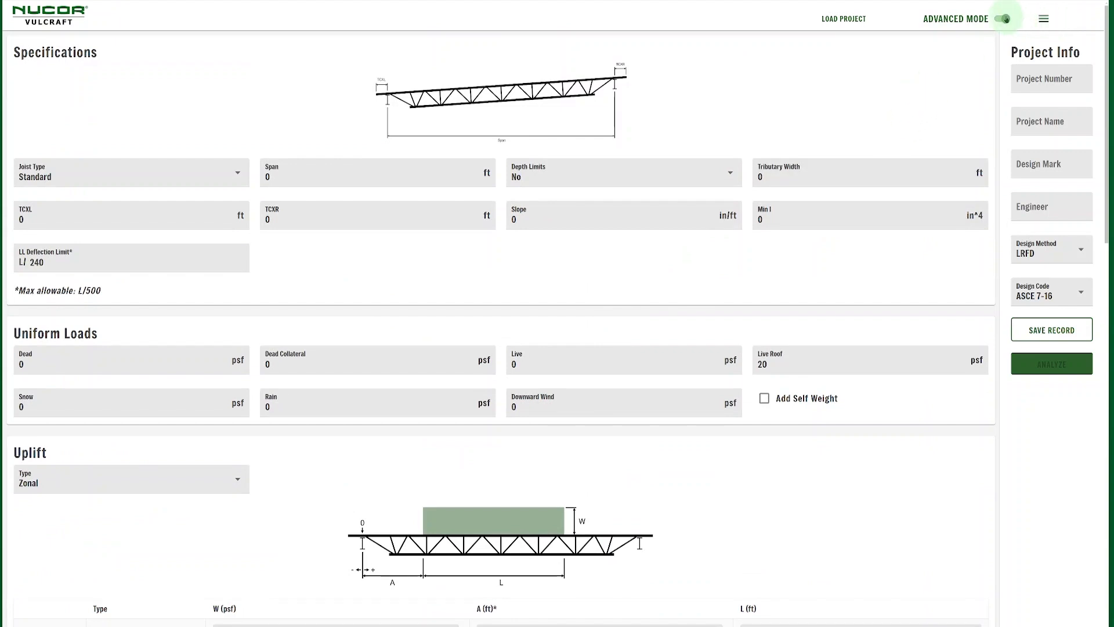
pyautogui.click(1005, 19)
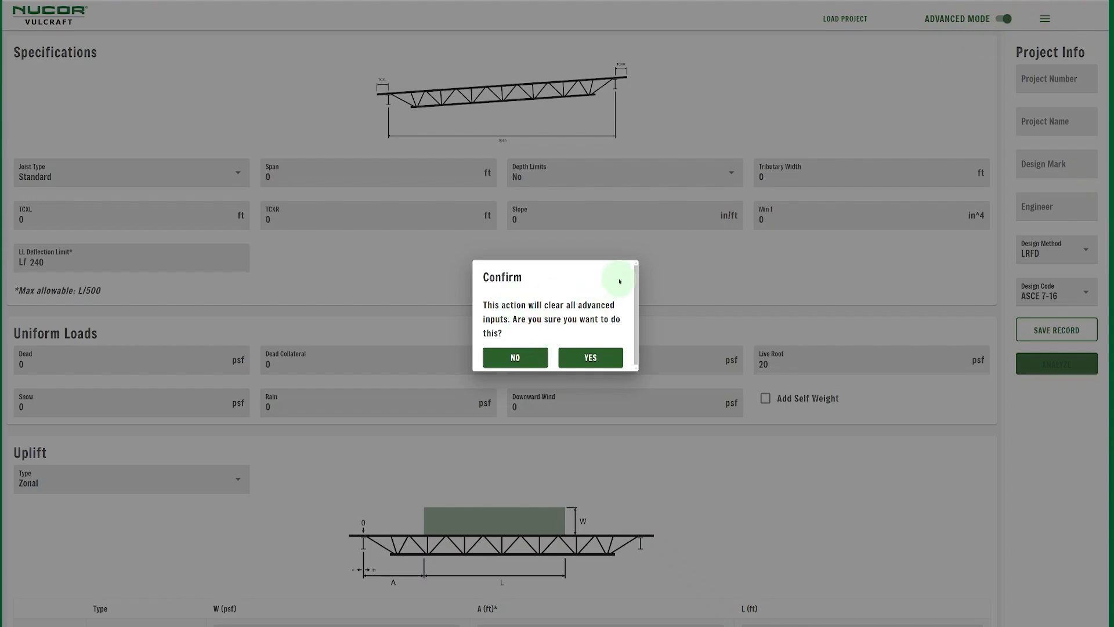
pyautogui.click(601, 357)
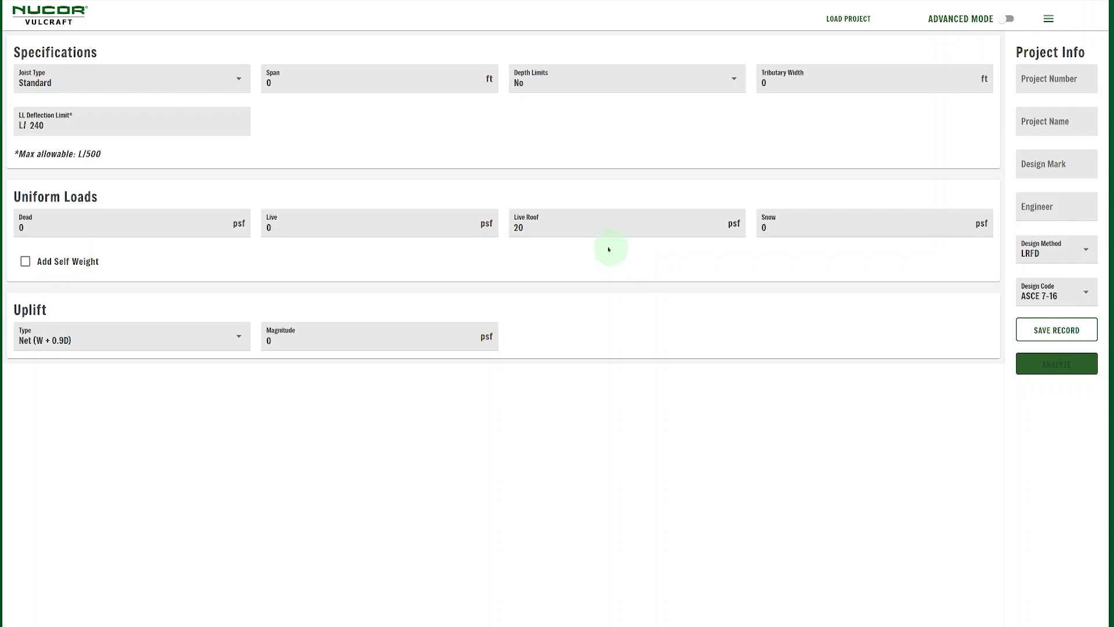
# Enter a 42 ft span, 8 ft tributary width and 15 psf dead load
pyautogui.click(300, 79)
pyautogui.write('42')
pyautogui.click(784, 86)
pyautogui.write('8')
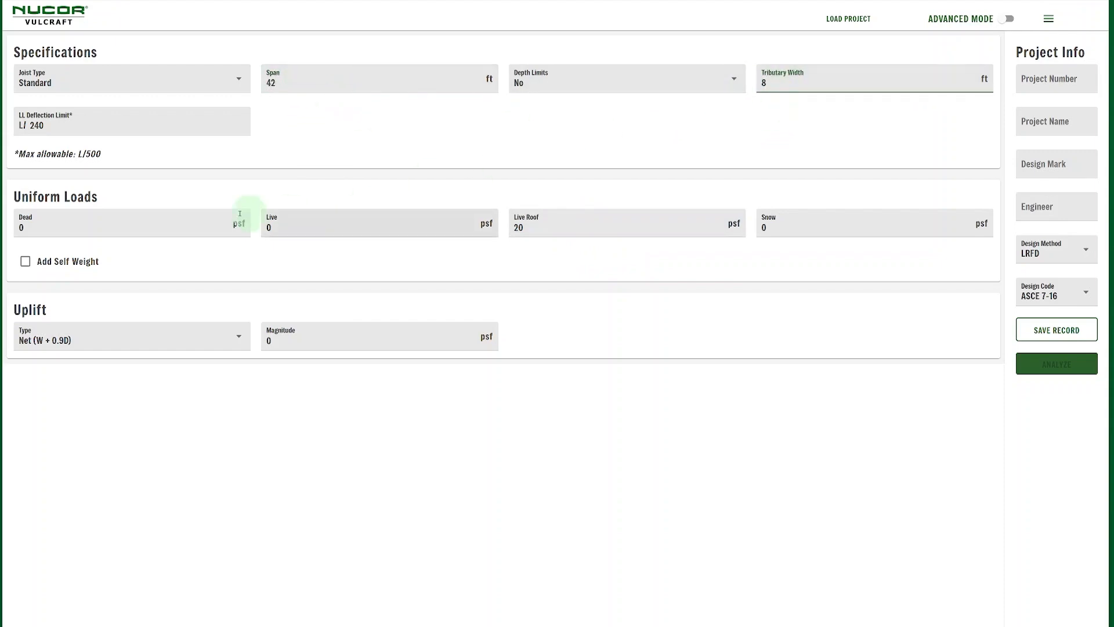
pyautogui.click(185, 227)
pyautogui.write('15')
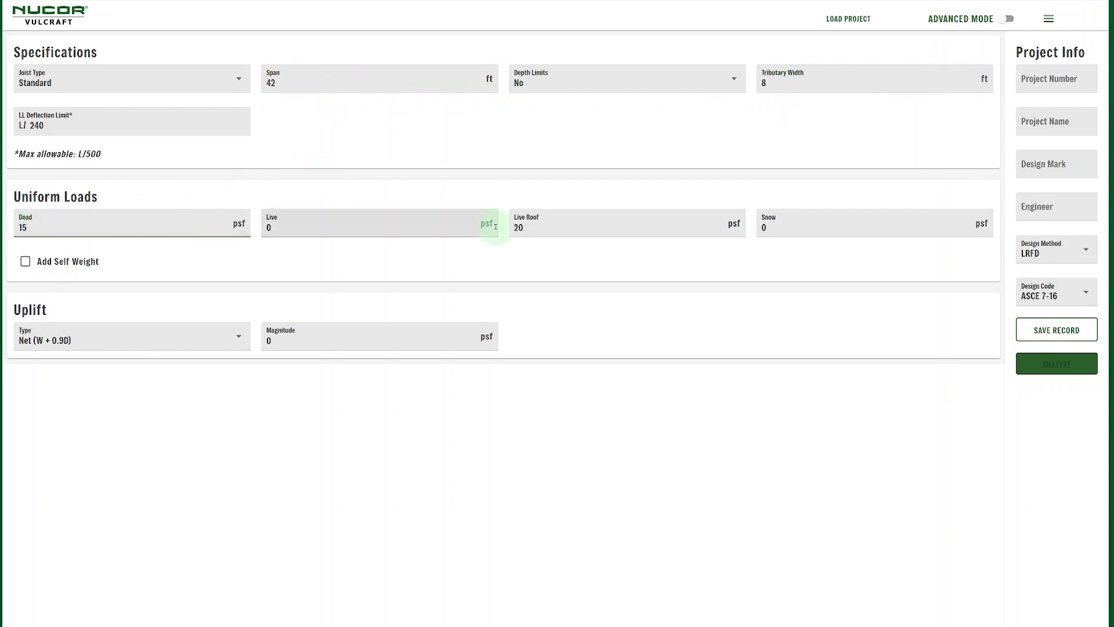
# Set the live roof load to 15 psf and run the joist analysis
pyautogui.click(561, 227)
pyautogui.write('145')
pyautogui.press('BackSpace')
pyautogui.press('BackSpace')
pyautogui.write('5')
pyautogui.click(650, 267)
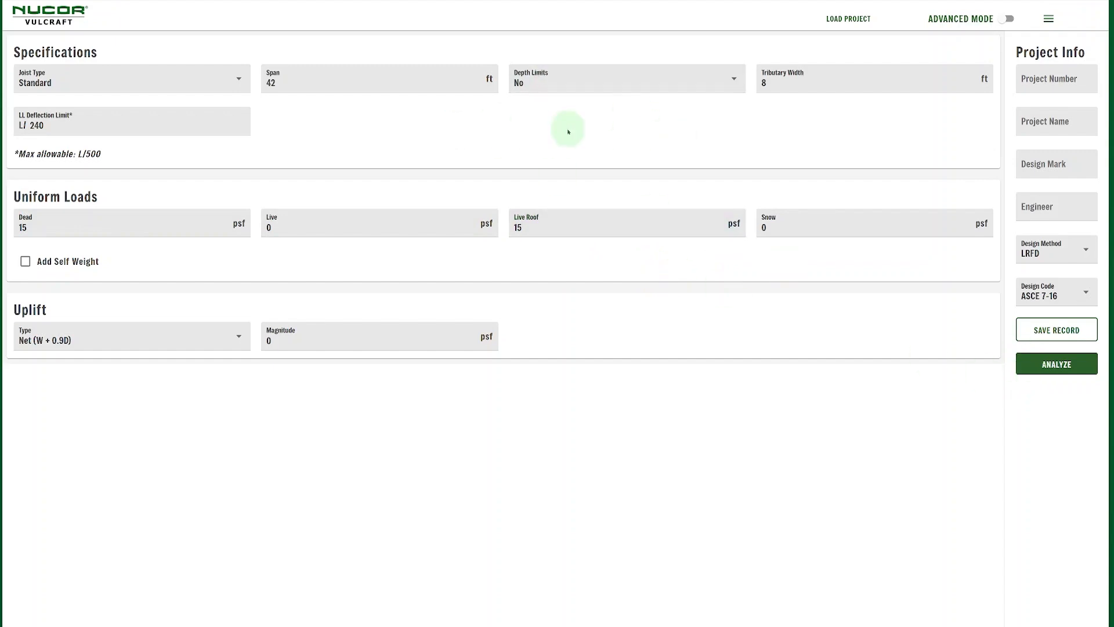
pyautogui.click(1061, 365)
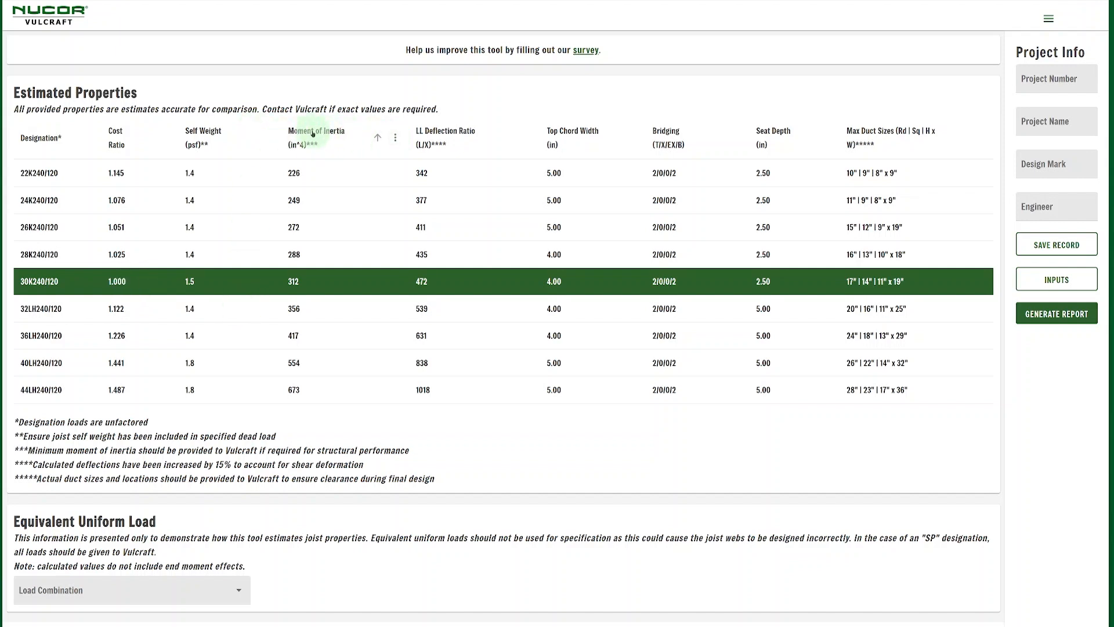
# Sort Estimated Properties by moment of inertia, toggling descending then back to ascending
pyautogui.click(338, 131)
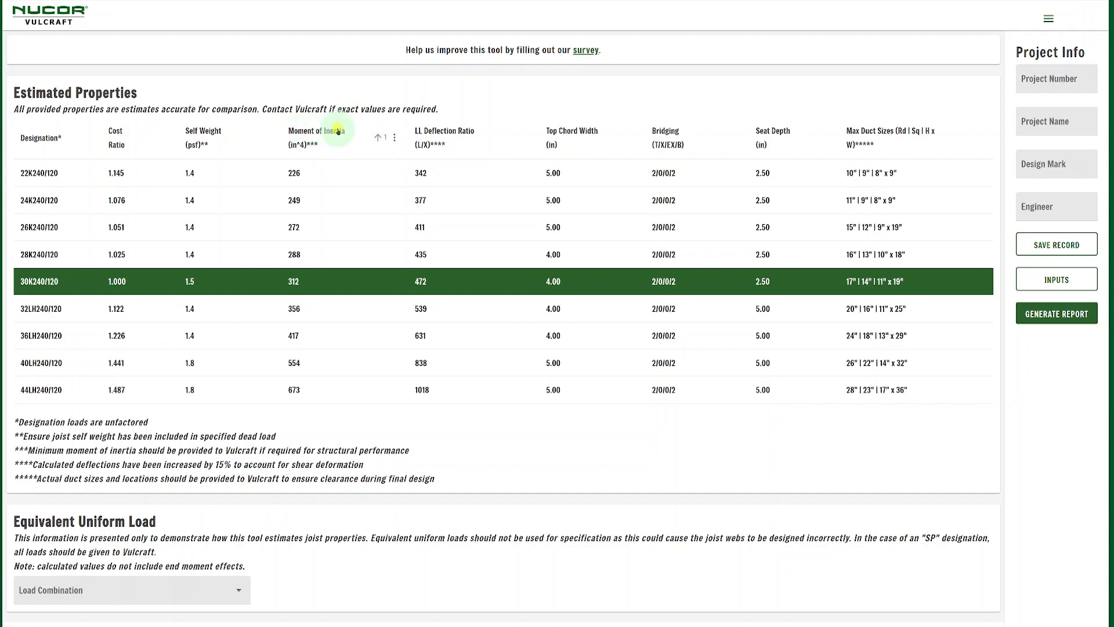
pyautogui.click(335, 132)
pyautogui.click(335, 132)
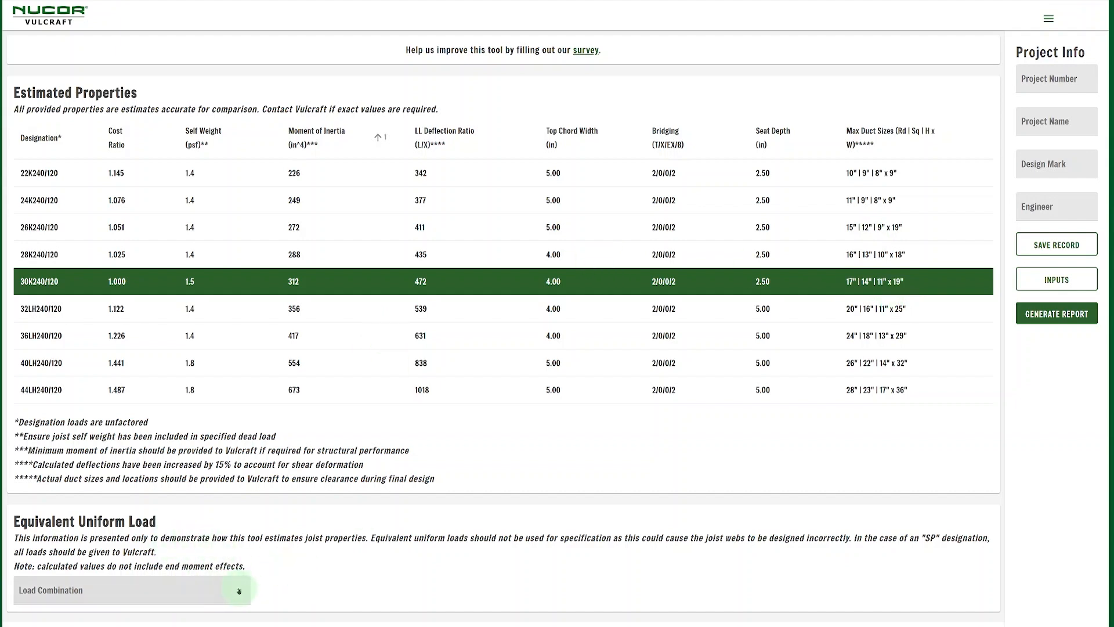
# Select the governing 1.2(D + Dcol) + 1.6Lr + L combination and review the 336 plf load and shear chart
pyautogui.click(237, 590)
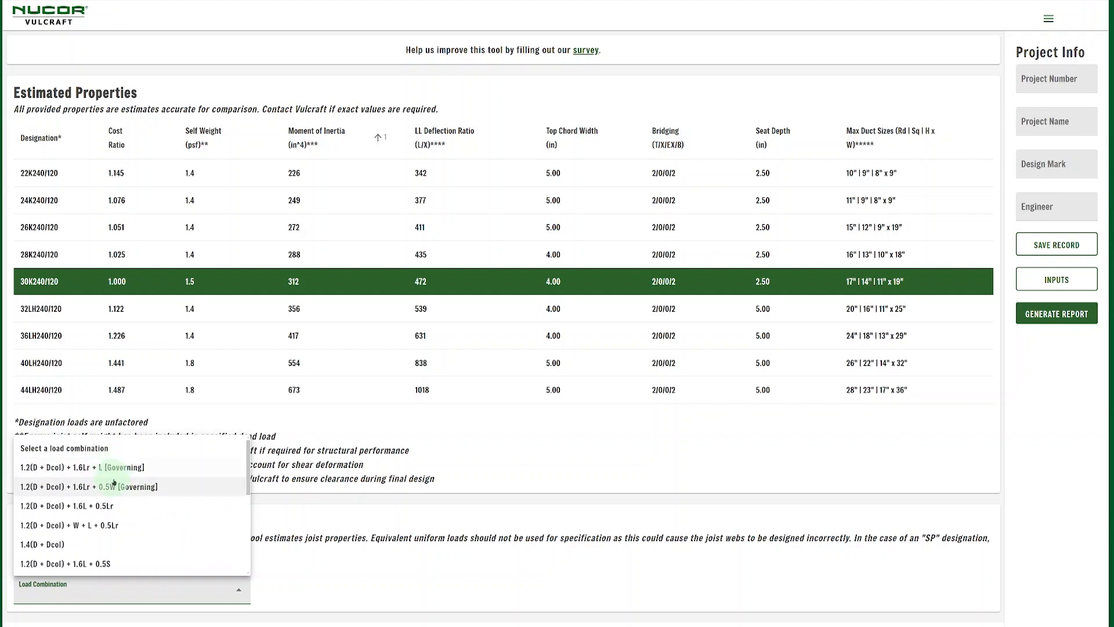
pyautogui.click(96, 472)
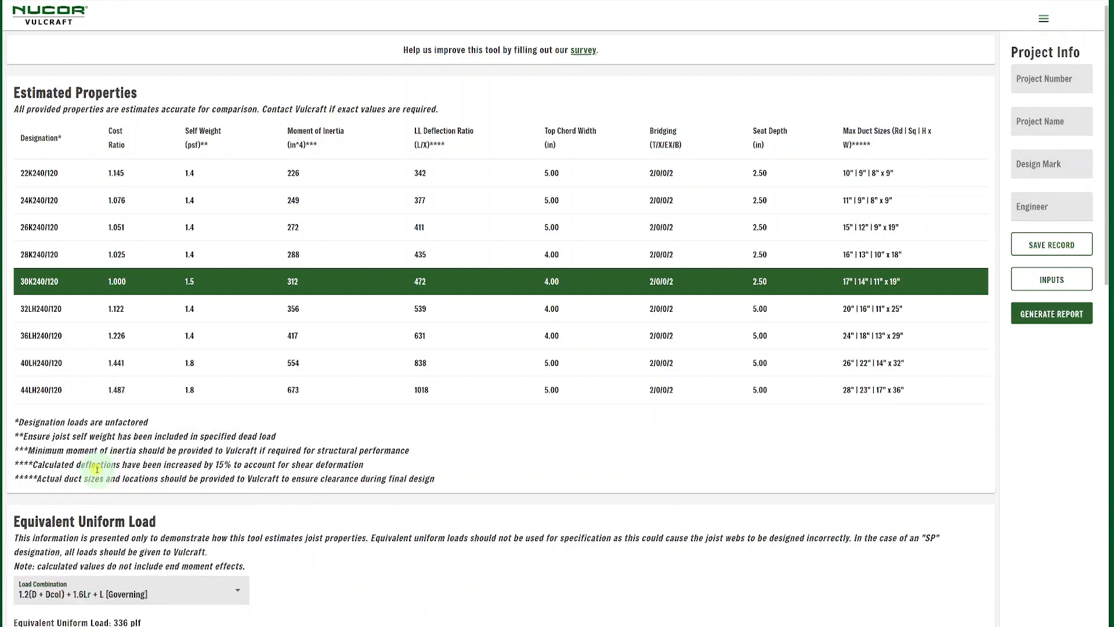
pyautogui.scroll(-5, 365, 407)
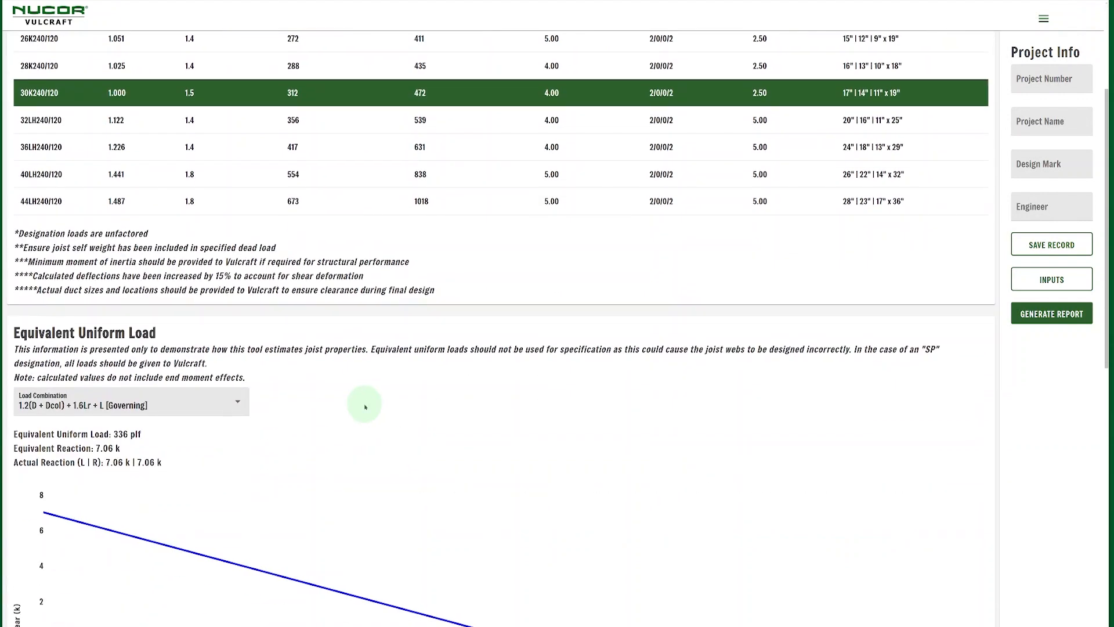
pyautogui.scroll(-1, 140, 322)
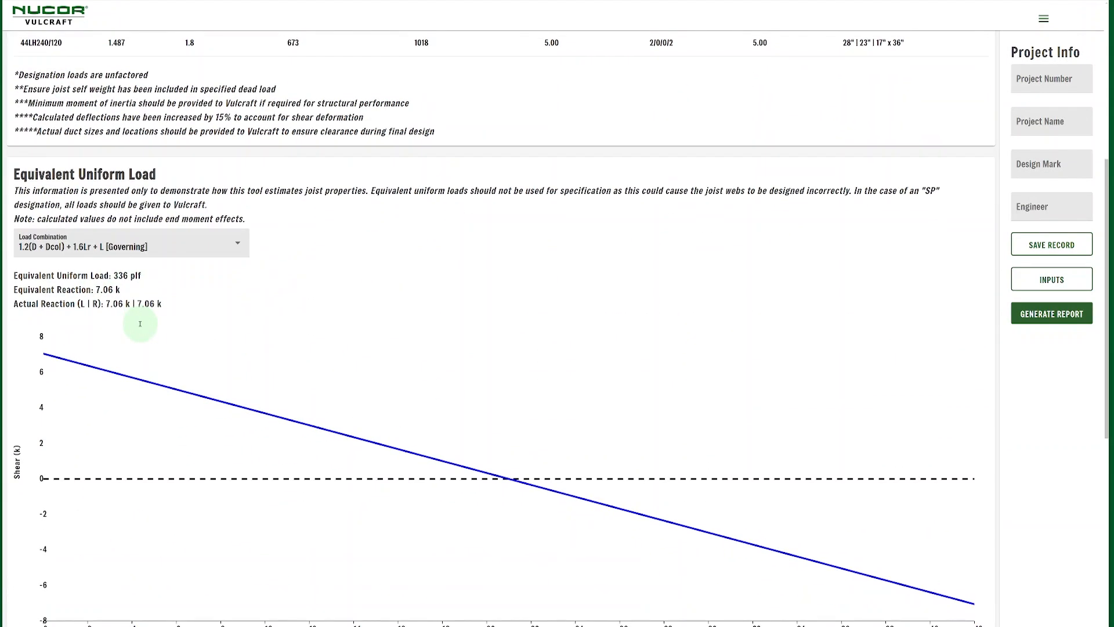
pyautogui.scroll(-3, 106, 307)
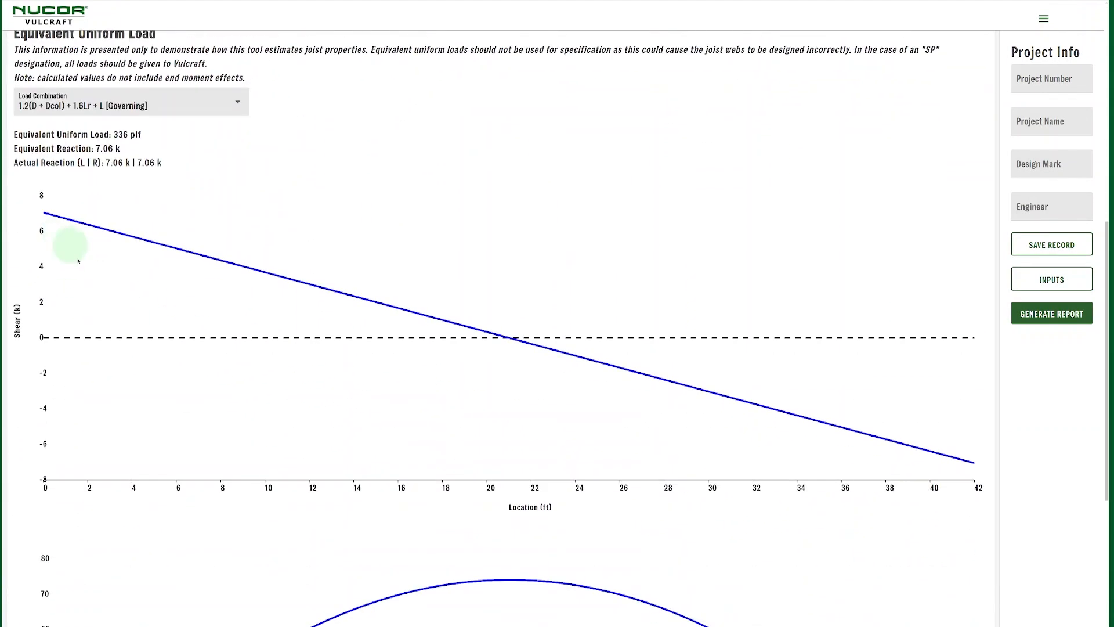
pyautogui.scroll(-4, 128, 314)
pyautogui.scroll(11, 258, 364)
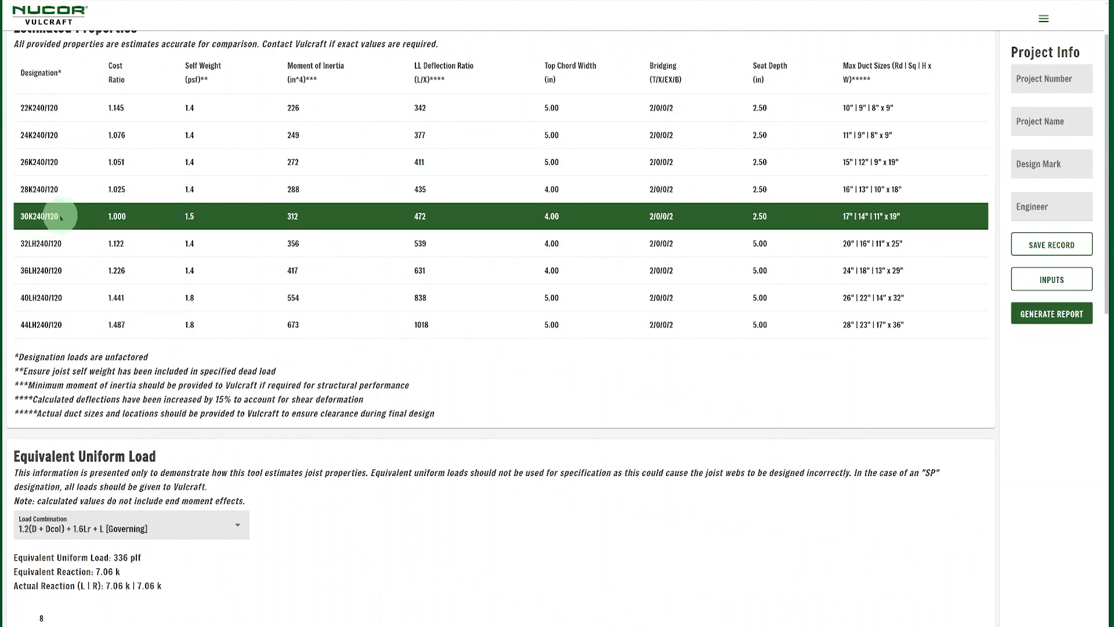
pyautogui.scroll(-1, 80, 487)
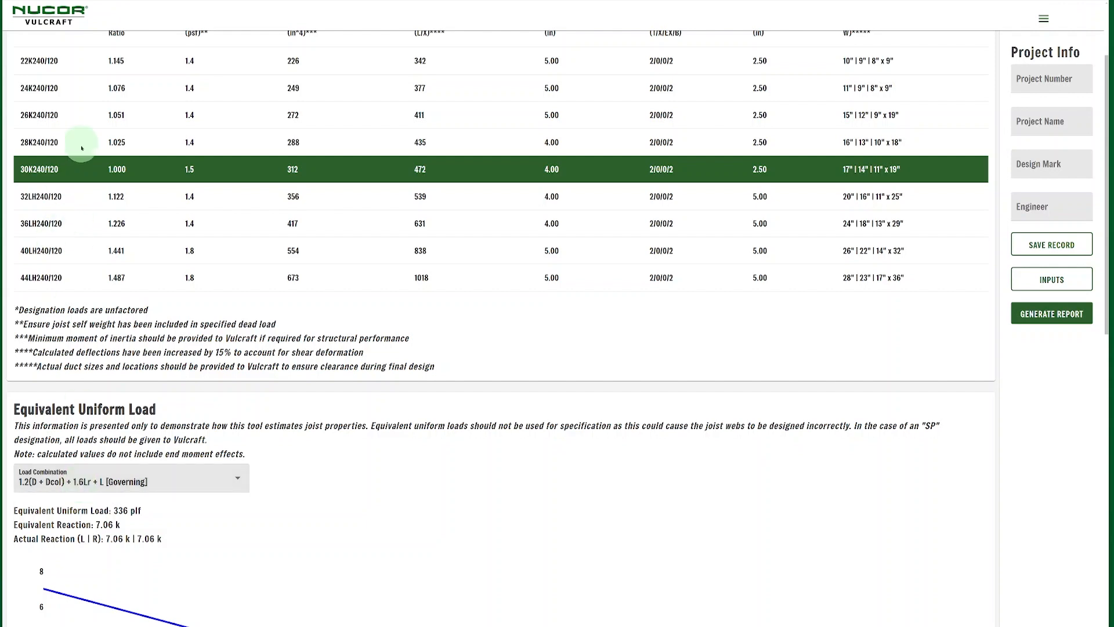
pyautogui.scroll(2, 96, 170)
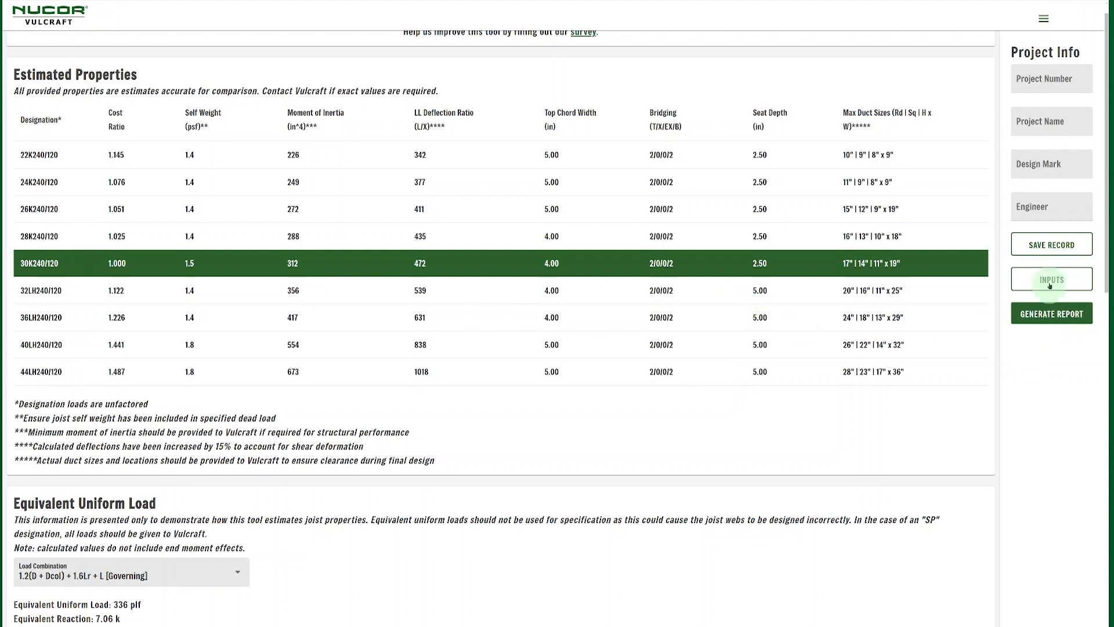
# Save the design as a record and copy its Record Key to the clipboard
pyautogui.click(1061, 245)
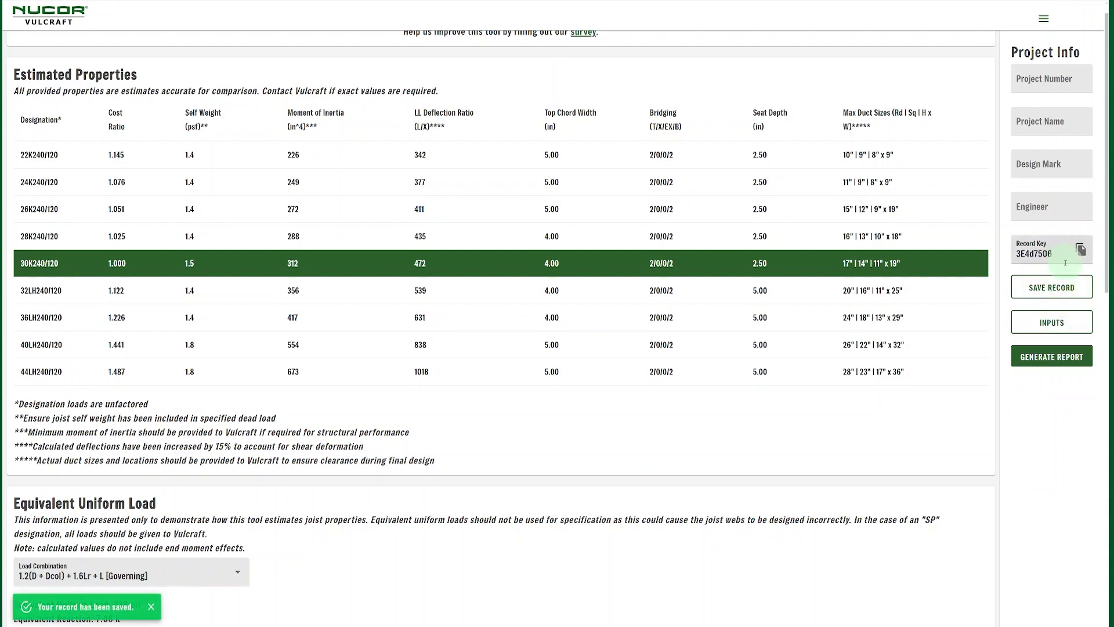
pyautogui.click(1081, 251)
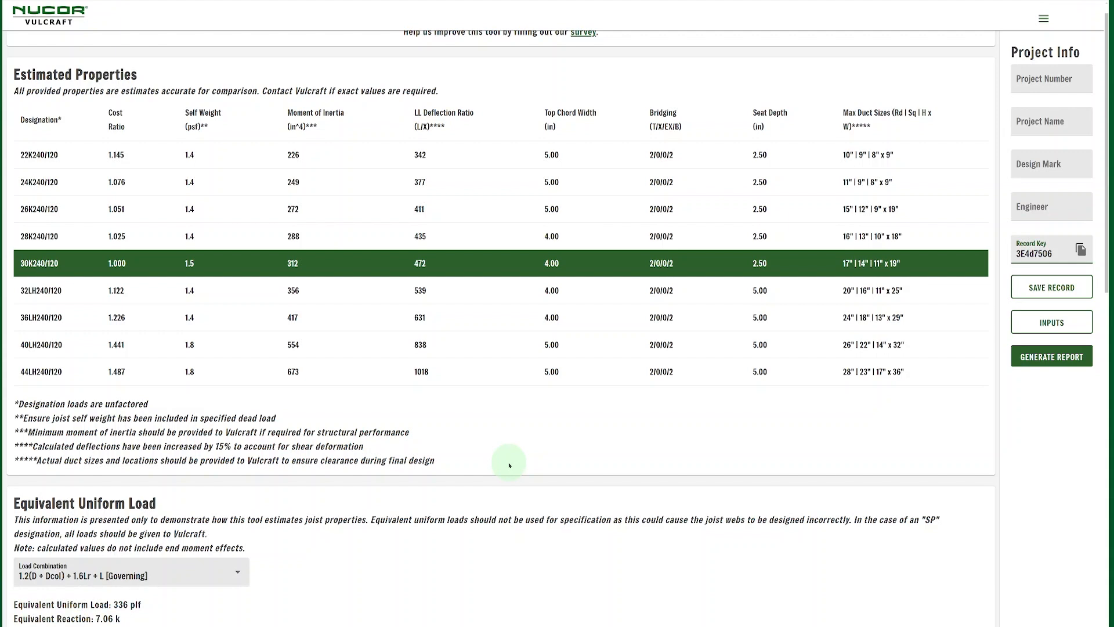
pyautogui.scroll(1, 500, 383)
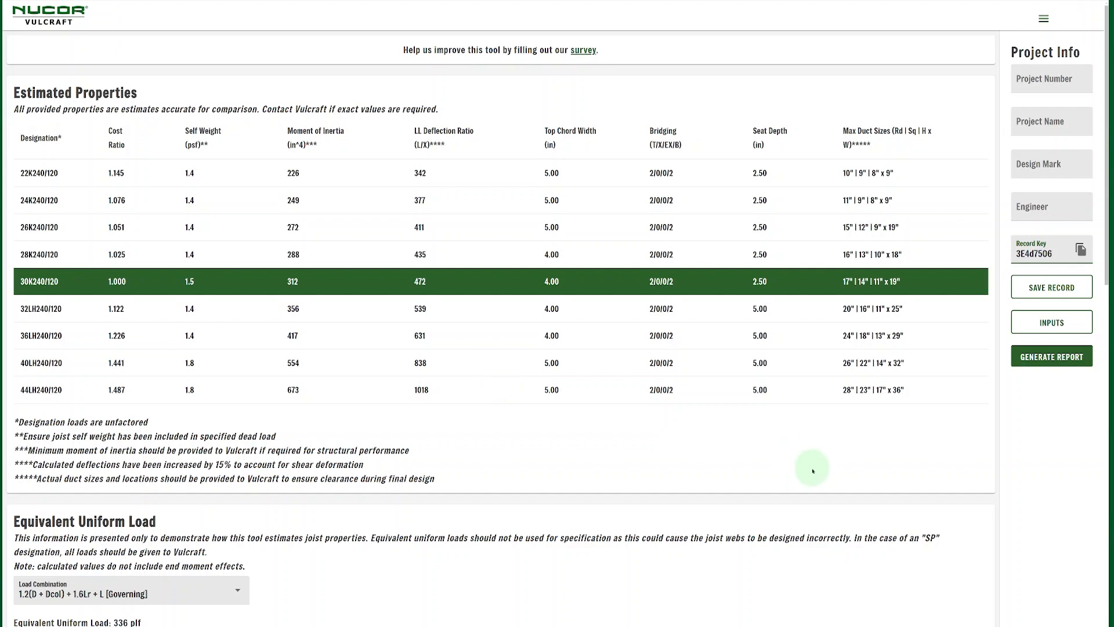
# Generate the 30K240/120 joist report, then reset the inputs to defaults (0 ft span, zero loads)
pyautogui.click(1053, 359)
pyautogui.click(615, 322)
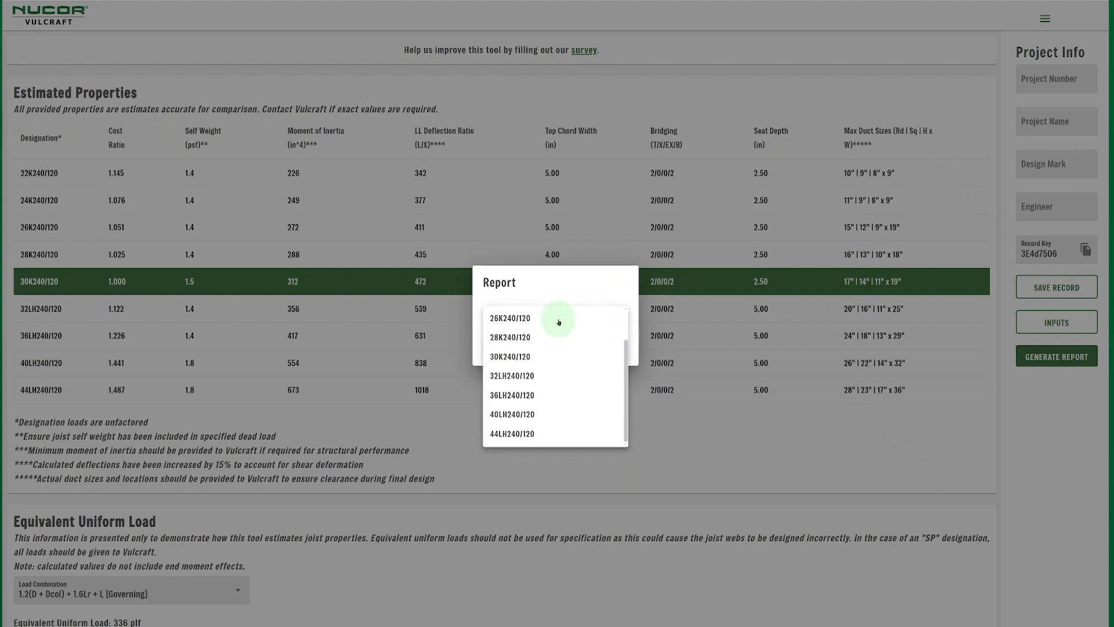
pyautogui.scroll(-1, 516, 354)
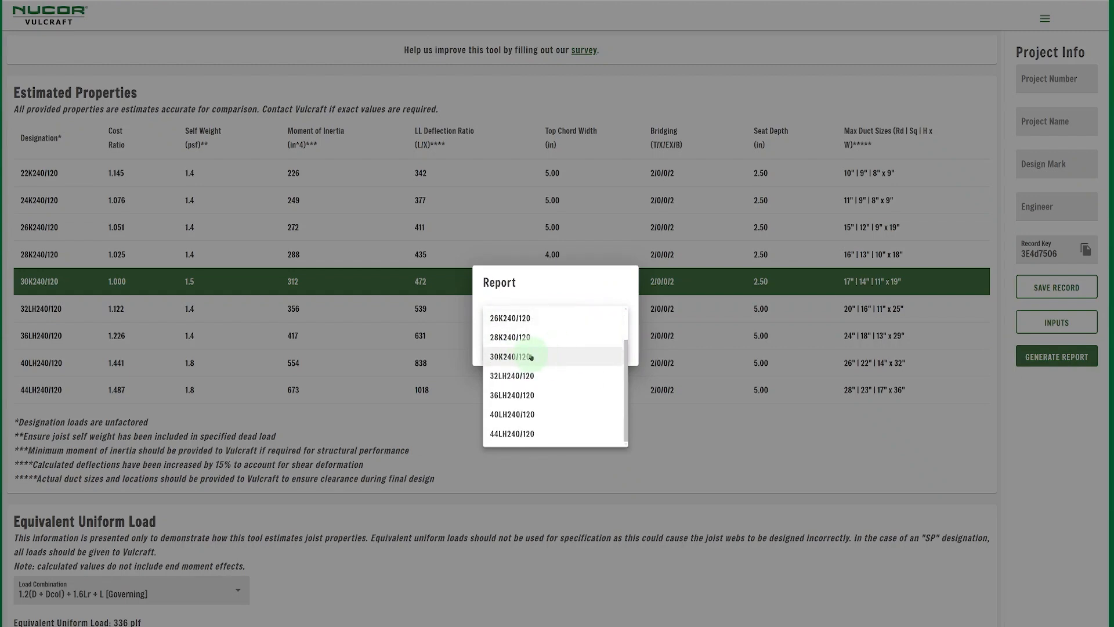
pyautogui.click(531, 357)
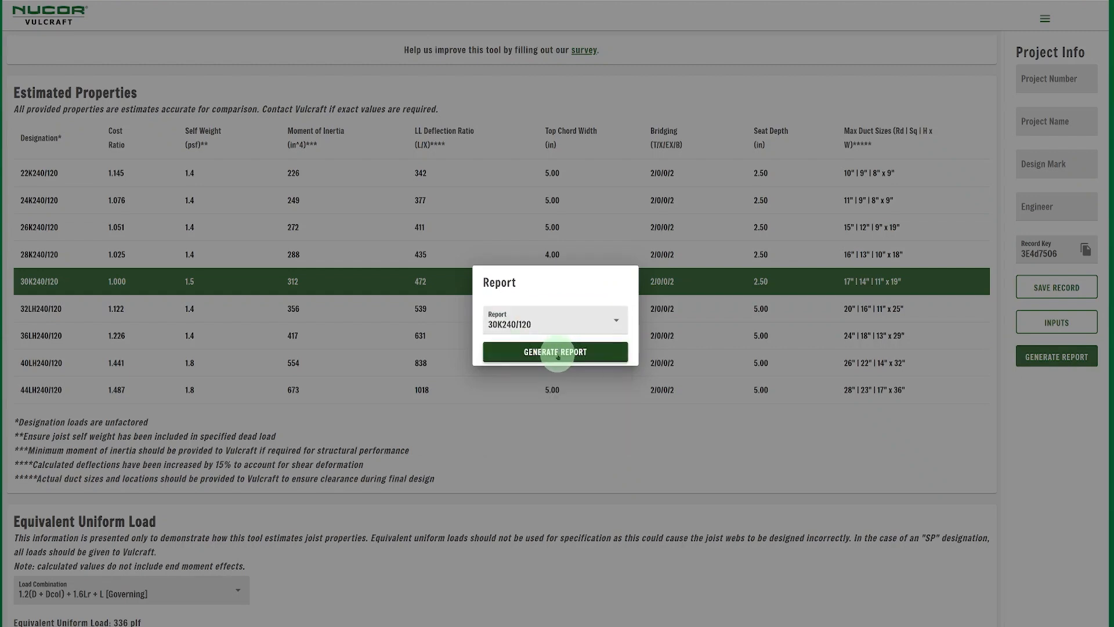
pyautogui.click(556, 353)
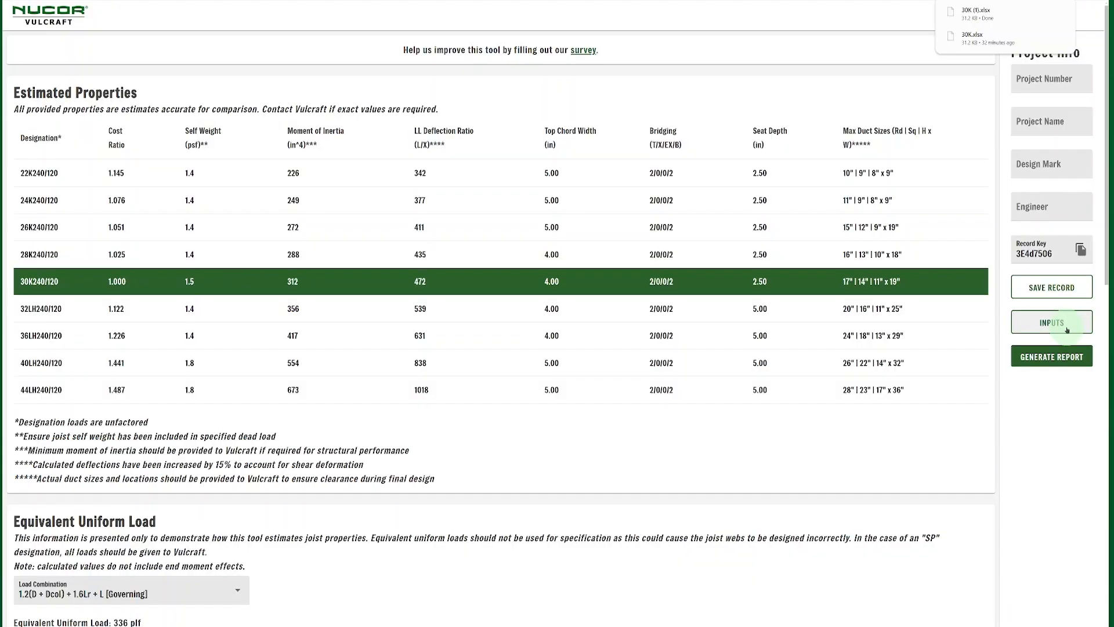
pyautogui.click(1057, 321)
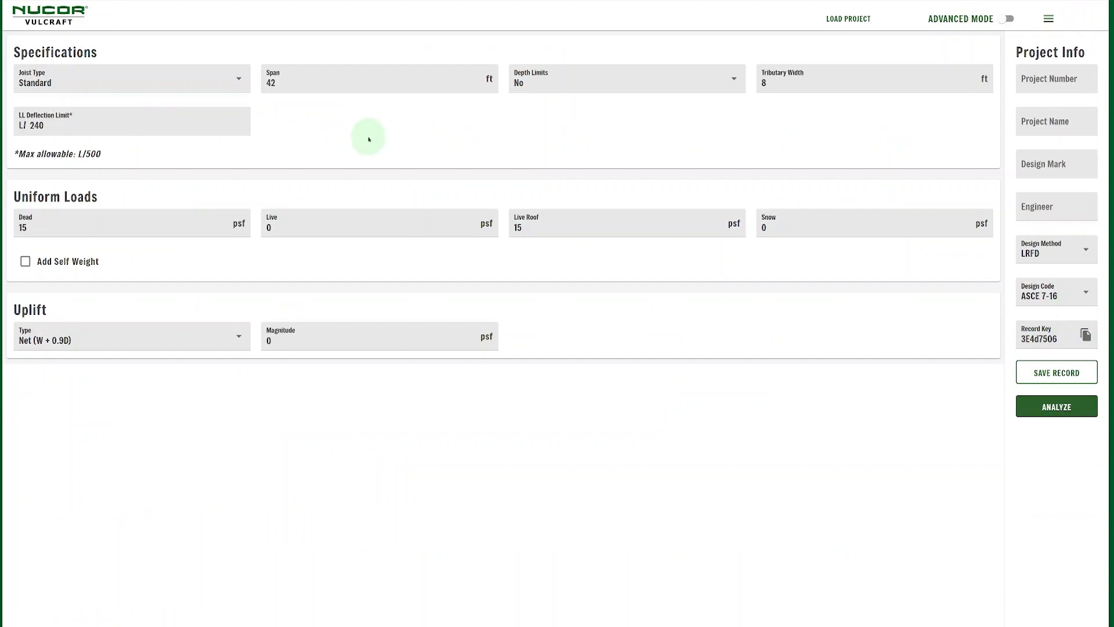
pyautogui.click(47, 8)
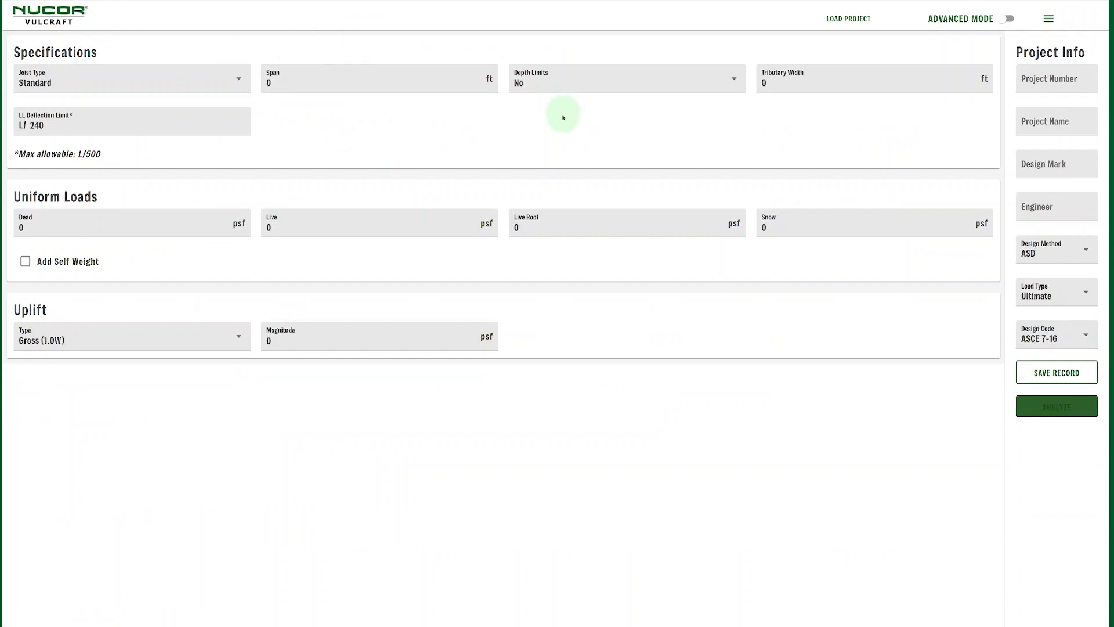
pyautogui.click(856, 18)
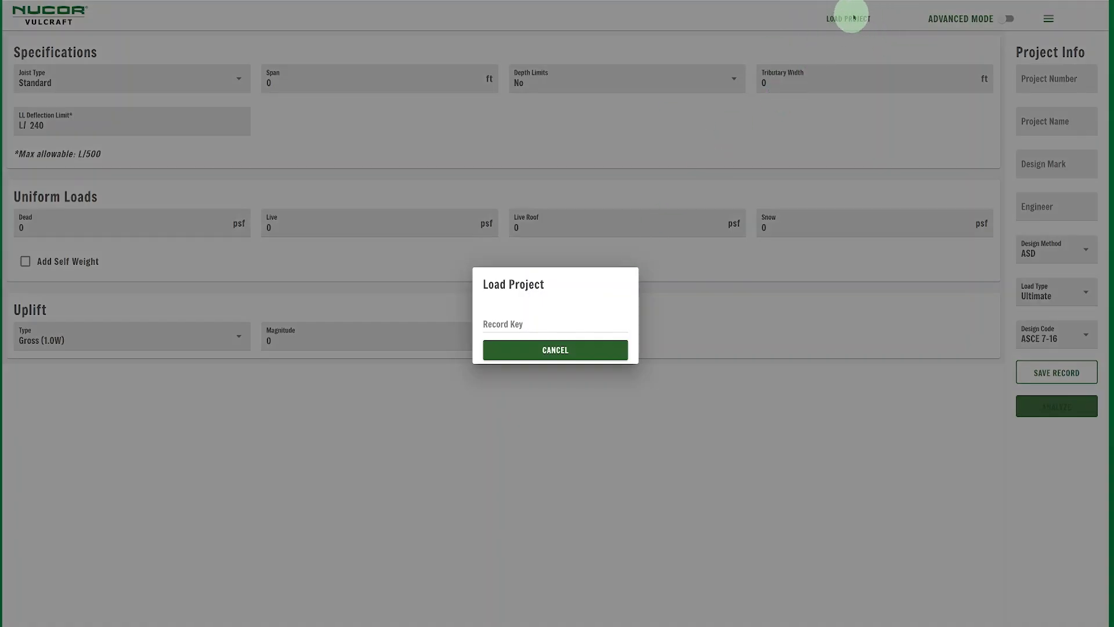
pyautogui.click(547, 320)
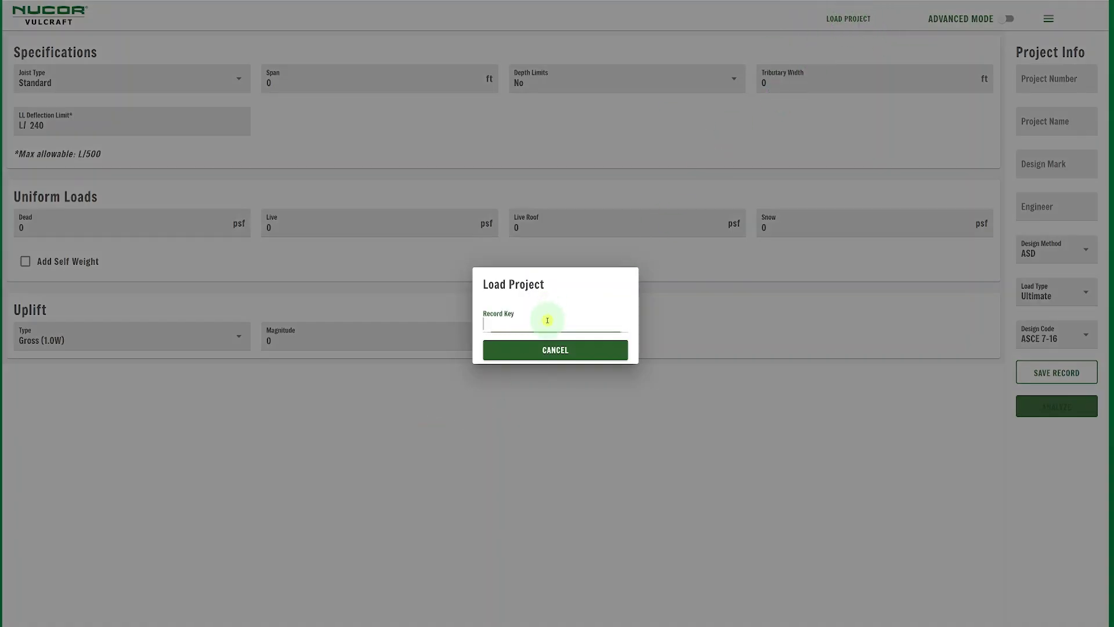
pyautogui.hotkey('ctrl', 'v')
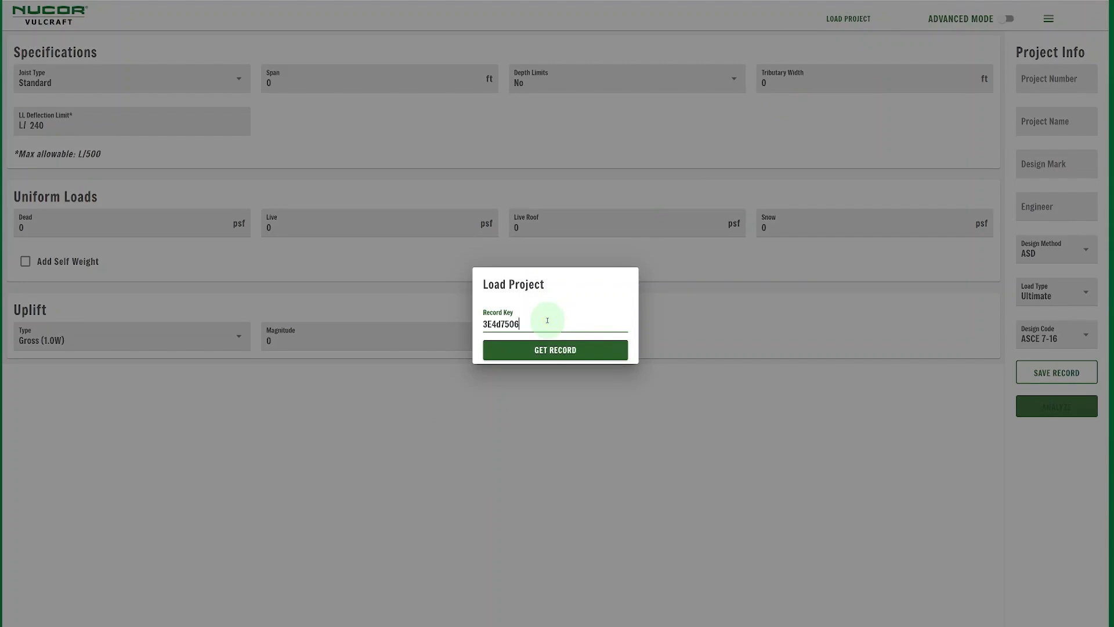
pyautogui.click(555, 351)
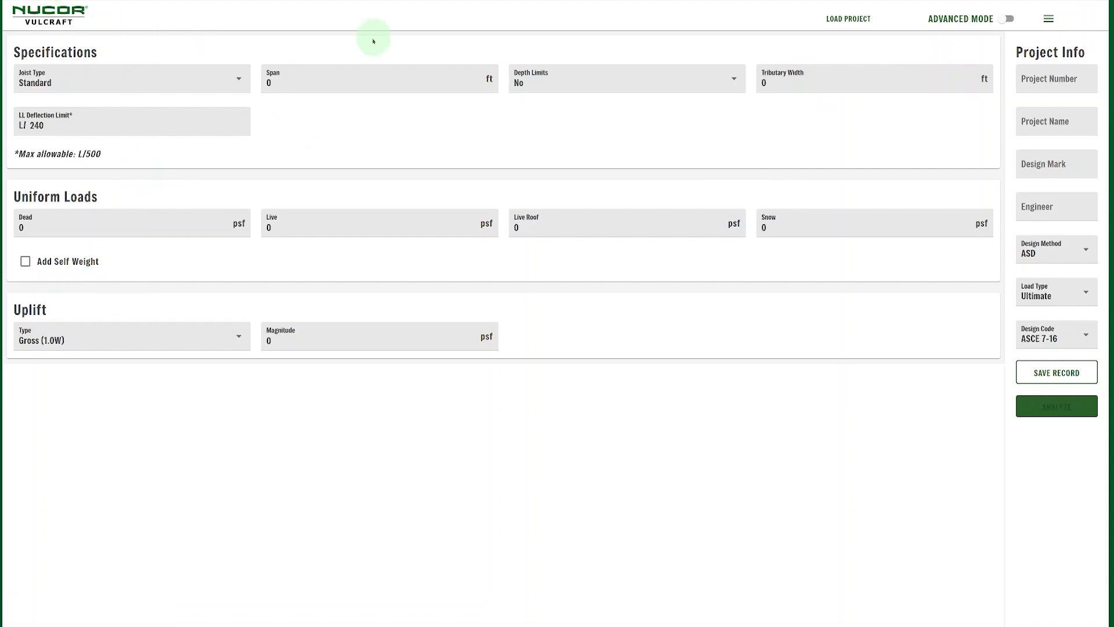
# Make it a Composite joist with a 75 ft span and 10 ft tributary width
pyautogui.click(166, 80)
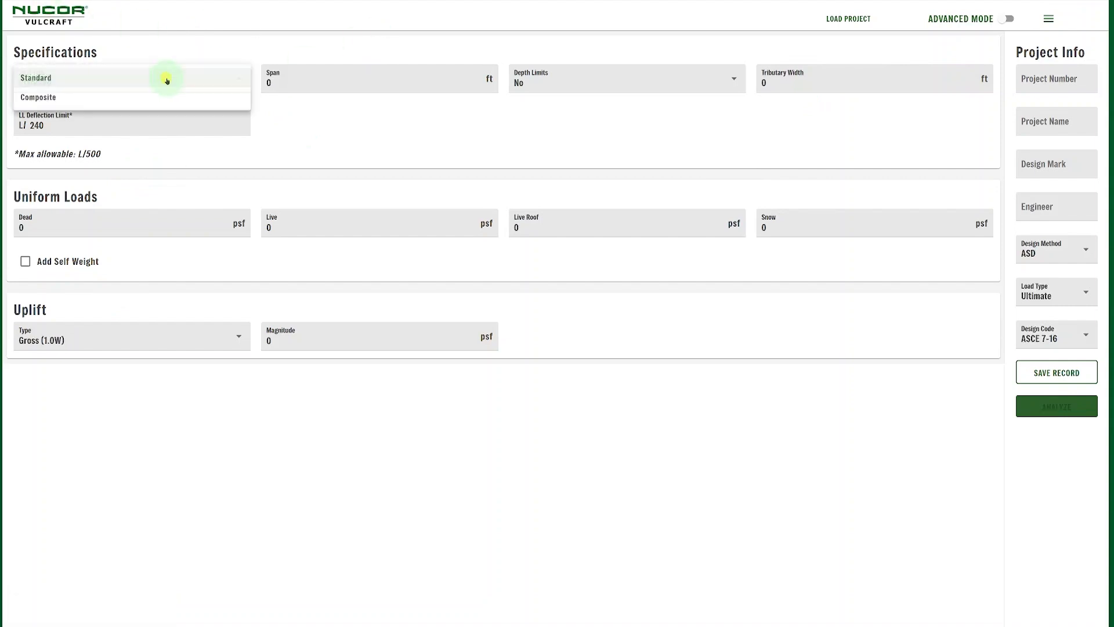
pyautogui.click(124, 99)
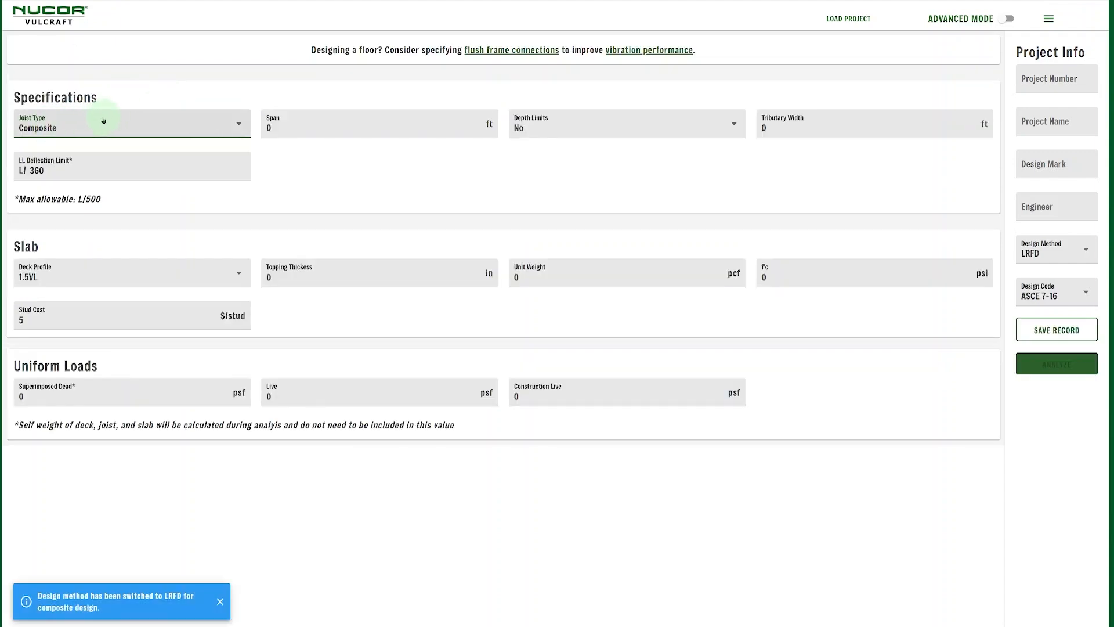
pyautogui.click(300, 121)
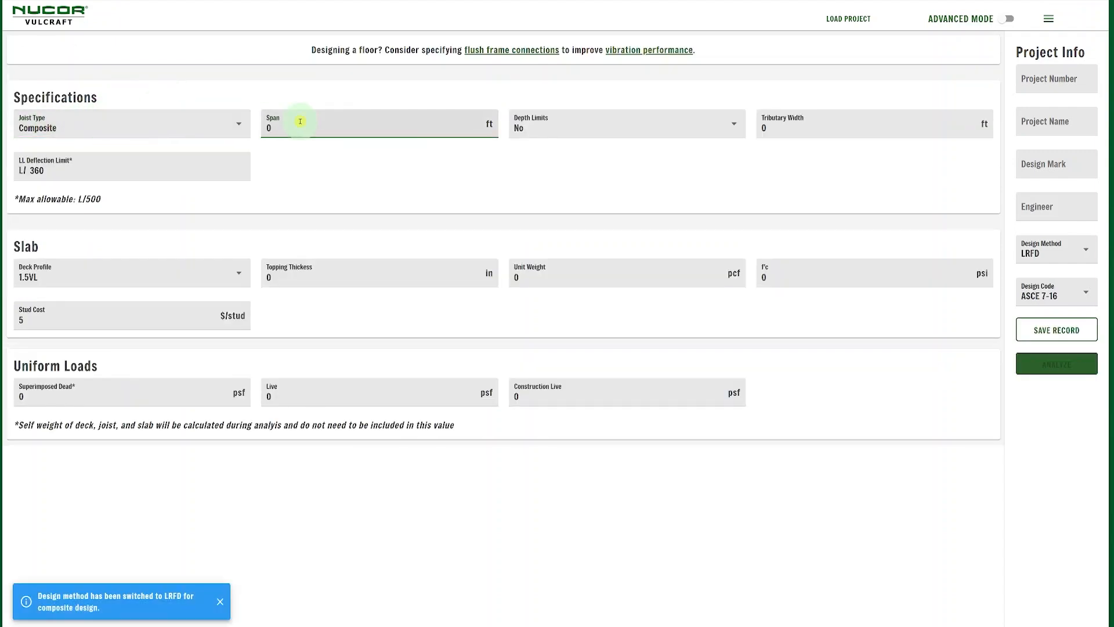
pyautogui.write('75')
pyautogui.click(775, 131)
pyautogui.write('10')
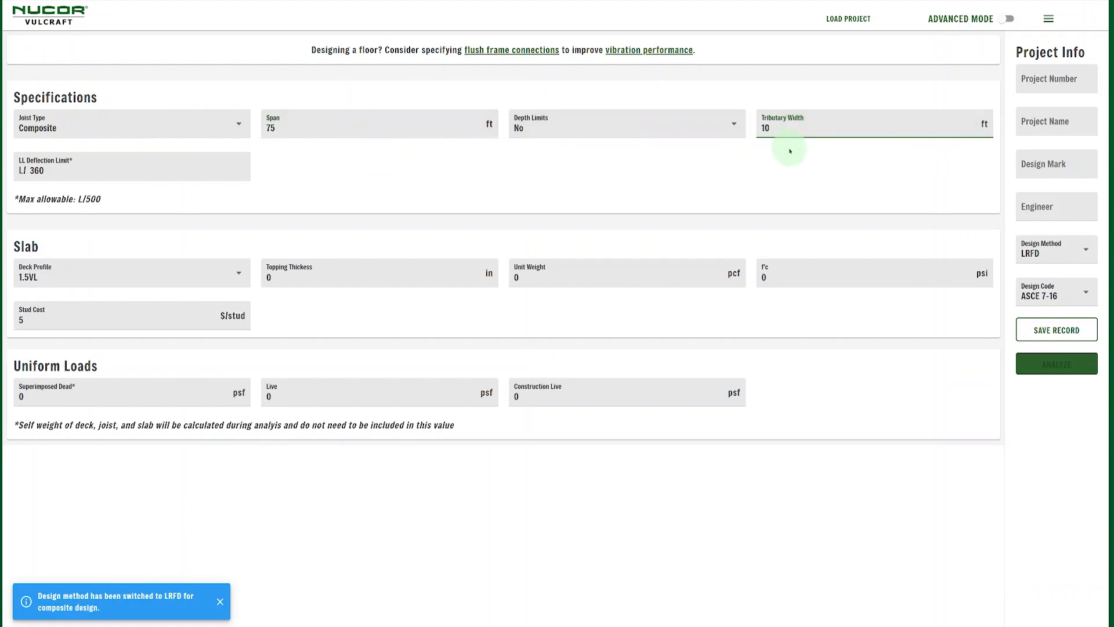
# Choose W3 FORMLOK deck with 3 in topping, 150 pcf unit weight and 4000 psi f'c
pyautogui.click(174, 285)
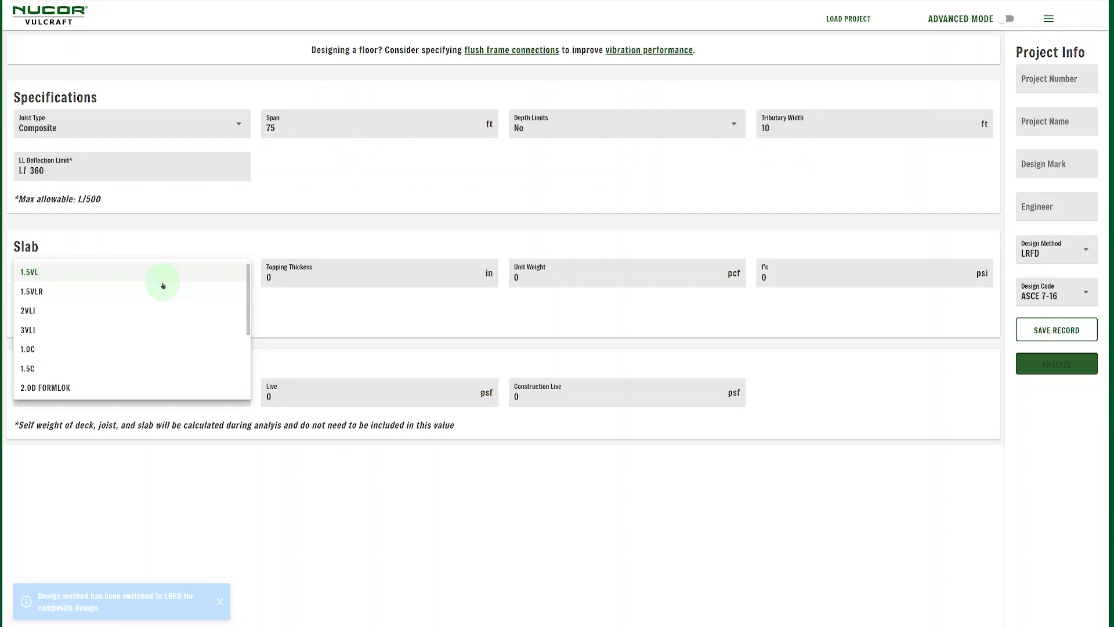
pyautogui.scroll(-3, 163, 284)
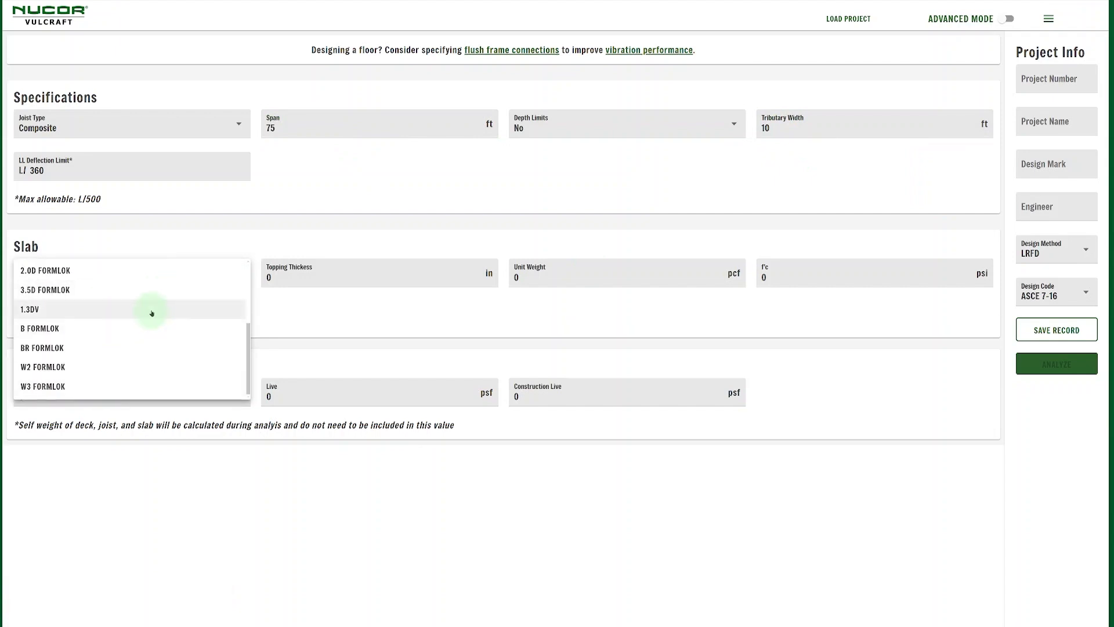
pyautogui.click(37, 387)
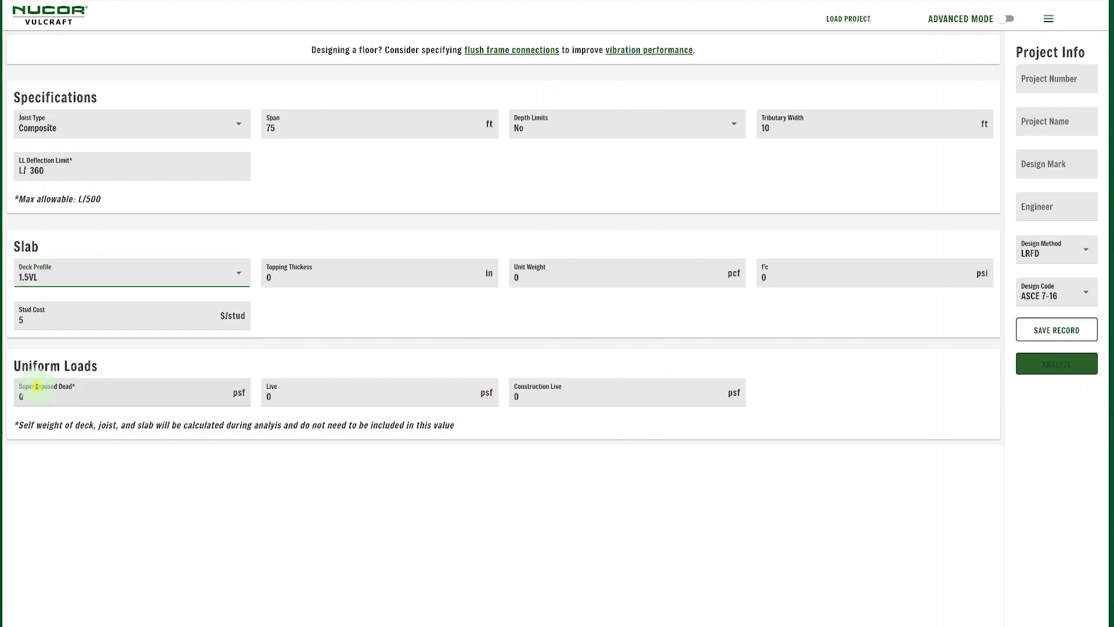
pyautogui.click(317, 277)
pyautogui.write('3')
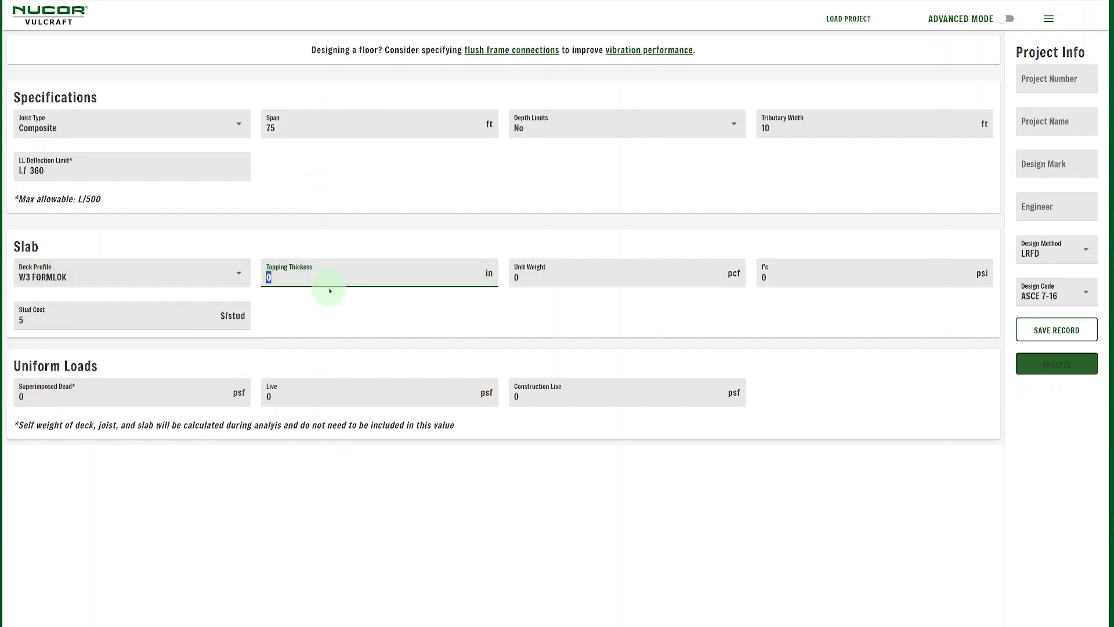
pyautogui.click(574, 279)
pyautogui.write('150')
pyautogui.click(793, 279)
pyautogui.write('4000')
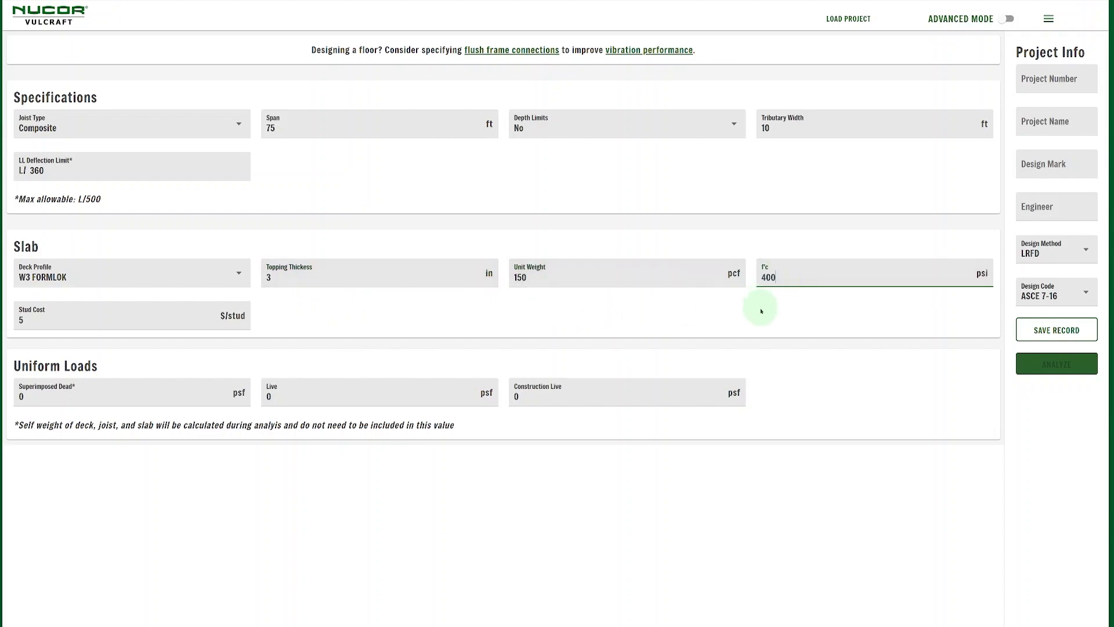
pyautogui.click(289, 314)
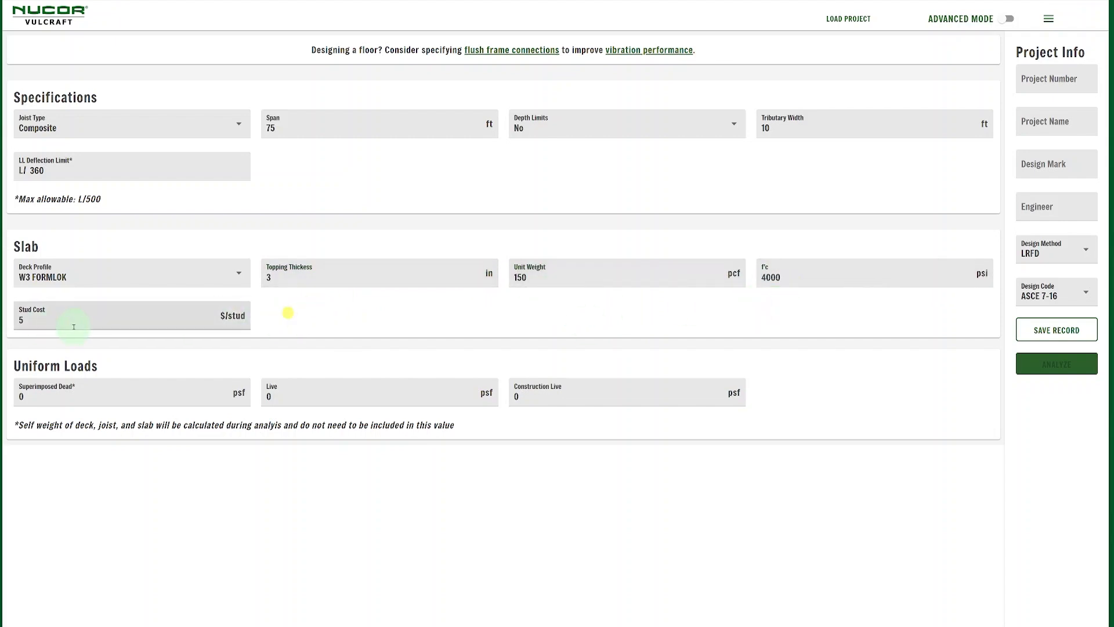
# Enter 15 psf superimposed dead, 150 psf live and 25 psf construction live loads, then analyze
pyautogui.click(46, 323)
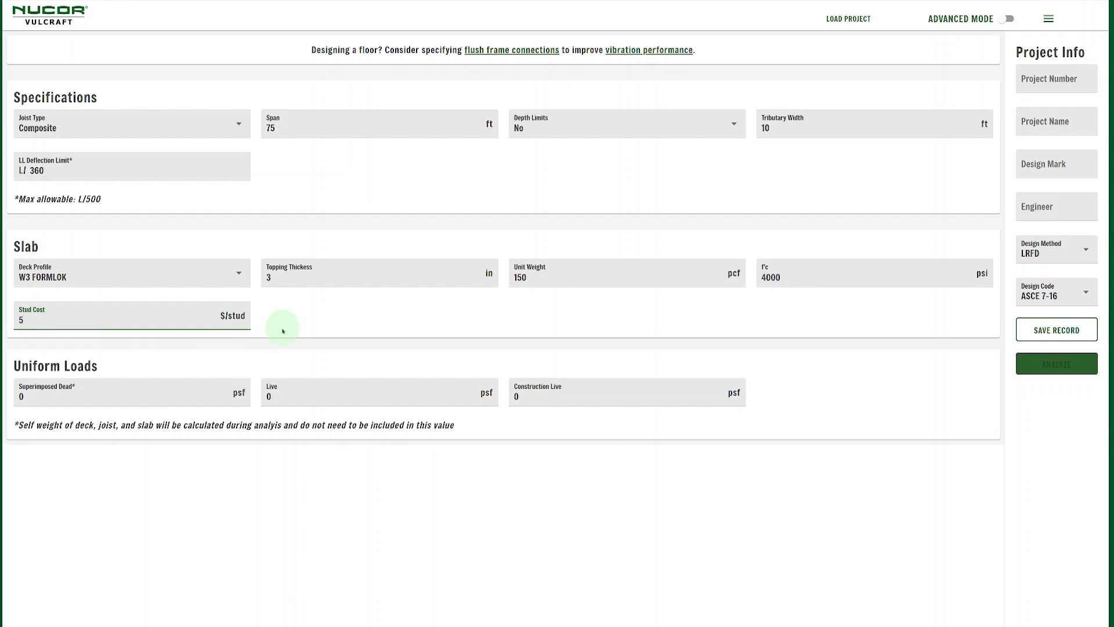
pyautogui.click(130, 394)
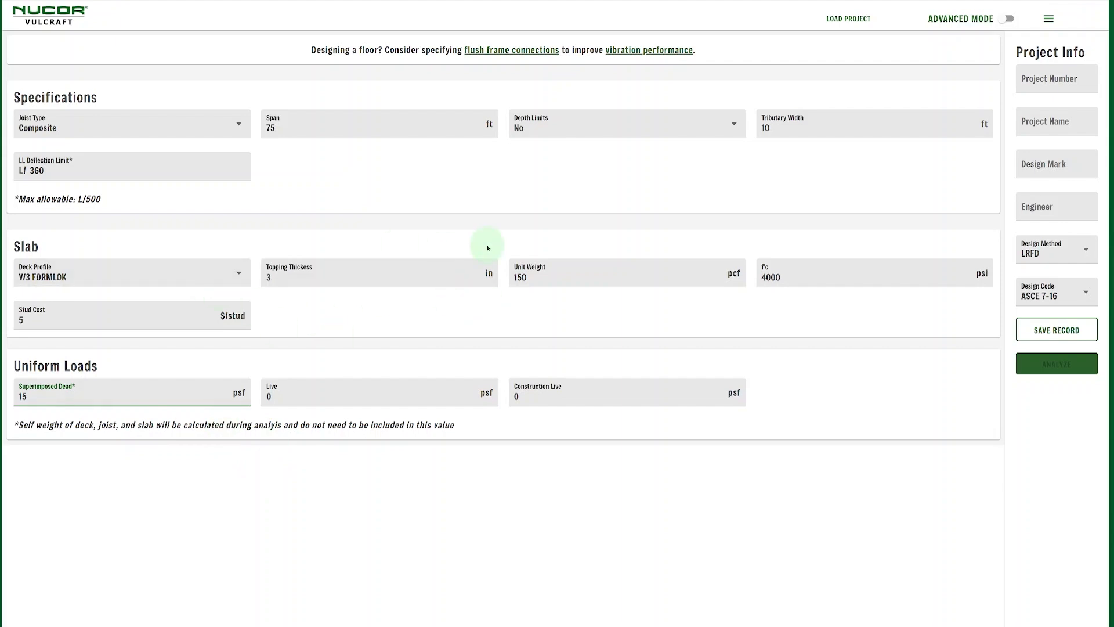
pyautogui.click(299, 396)
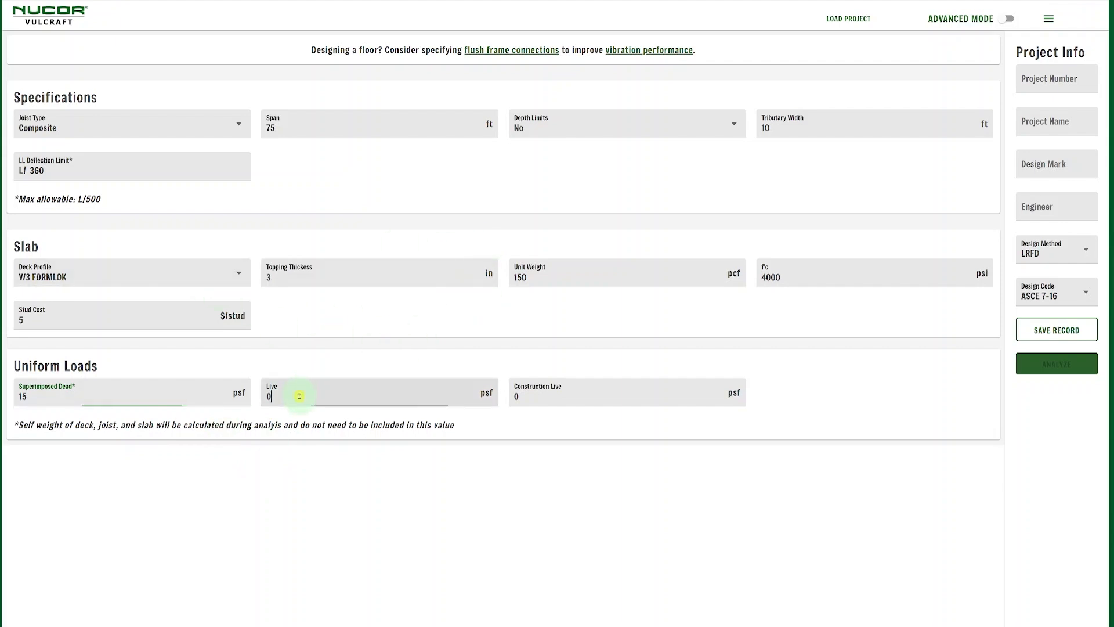
pyautogui.write('150')
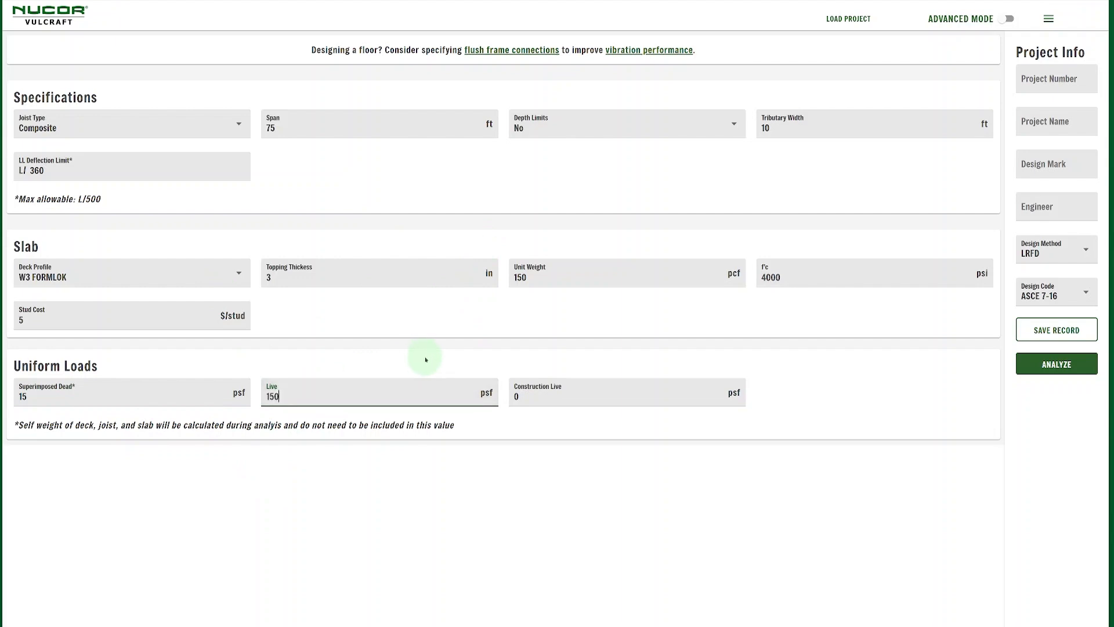
pyautogui.click(582, 398)
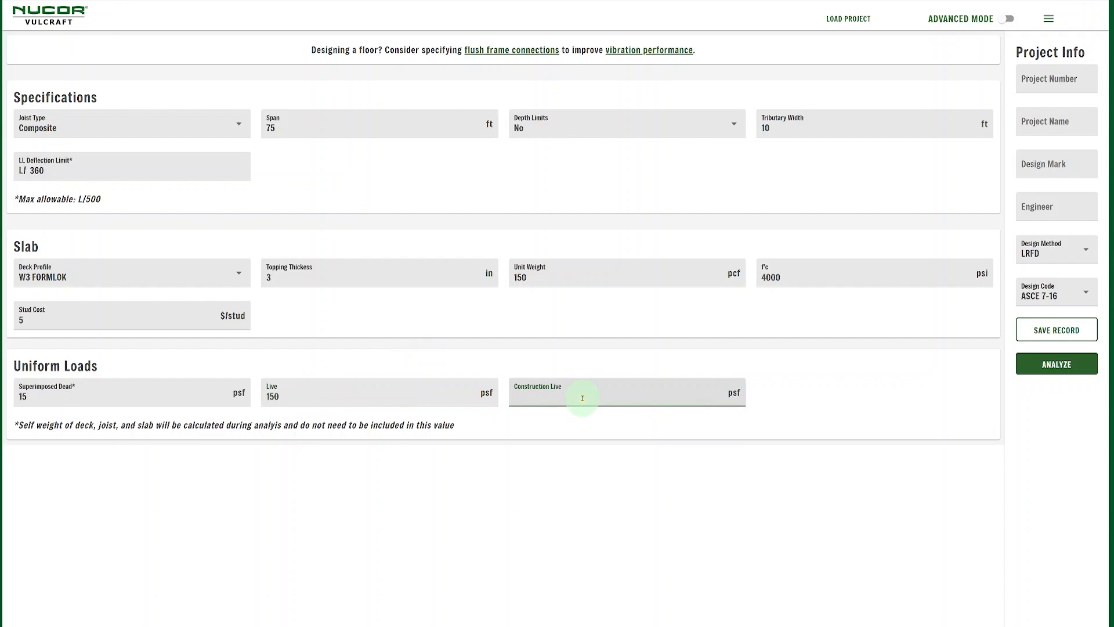
pyautogui.click(807, 392)
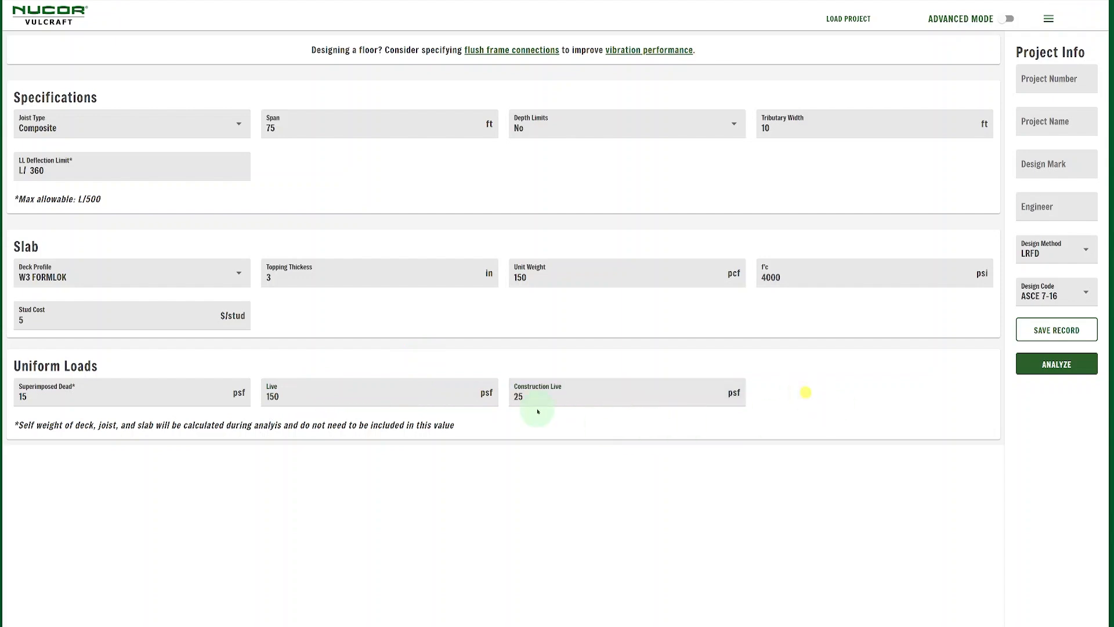
pyautogui.click(1078, 364)
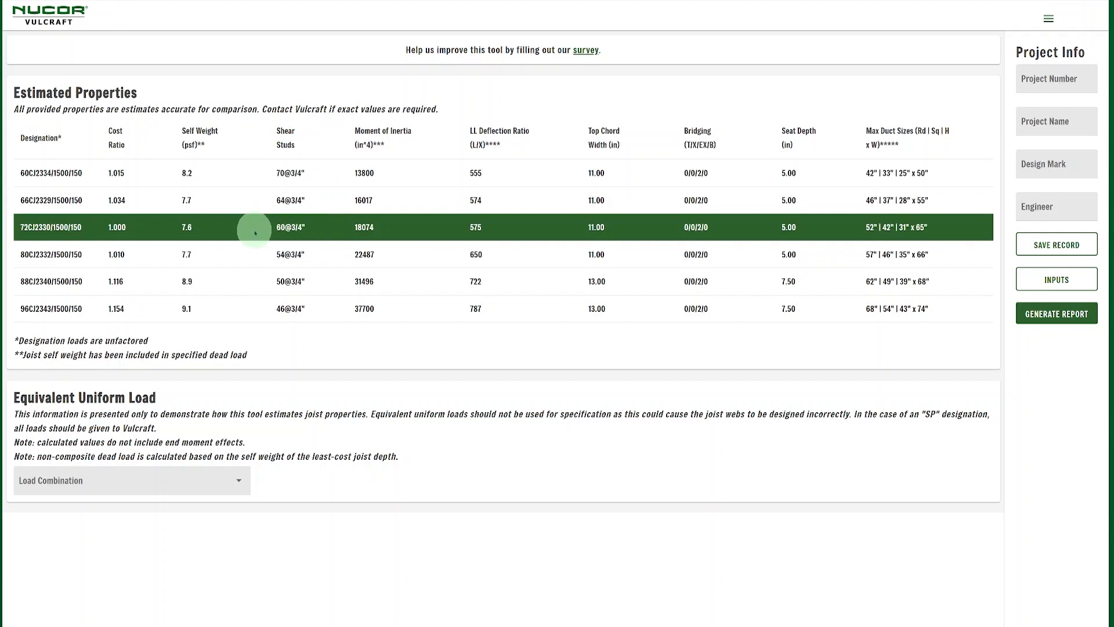
# Enable advanced mode and add a 1 k dead concentrated load marked as Add Load
pyautogui.click(1056, 280)
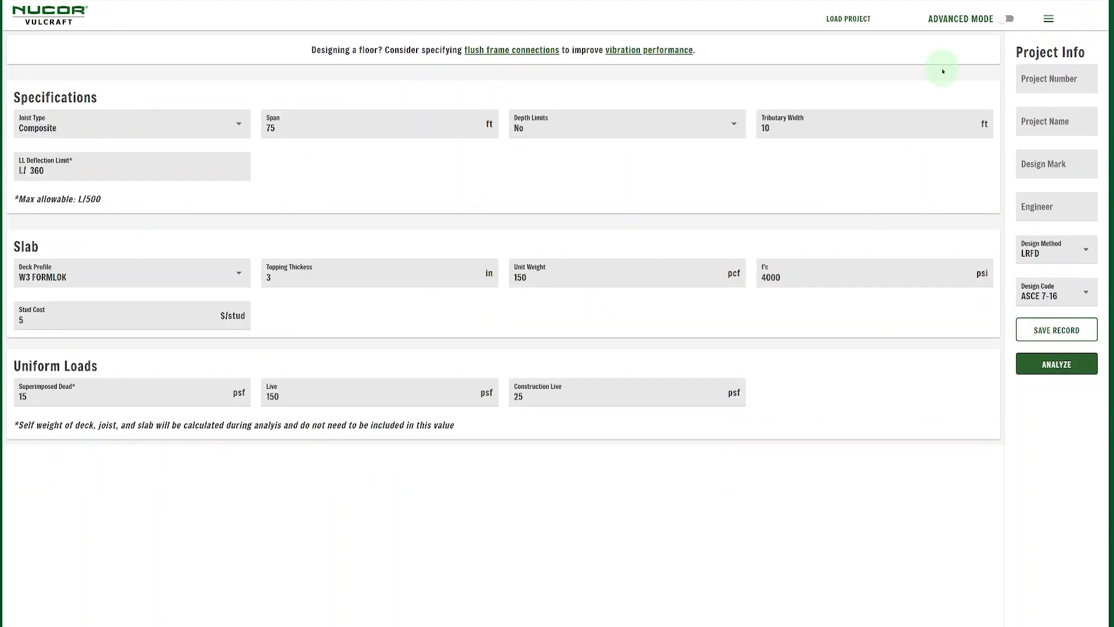
pyautogui.click(1009, 19)
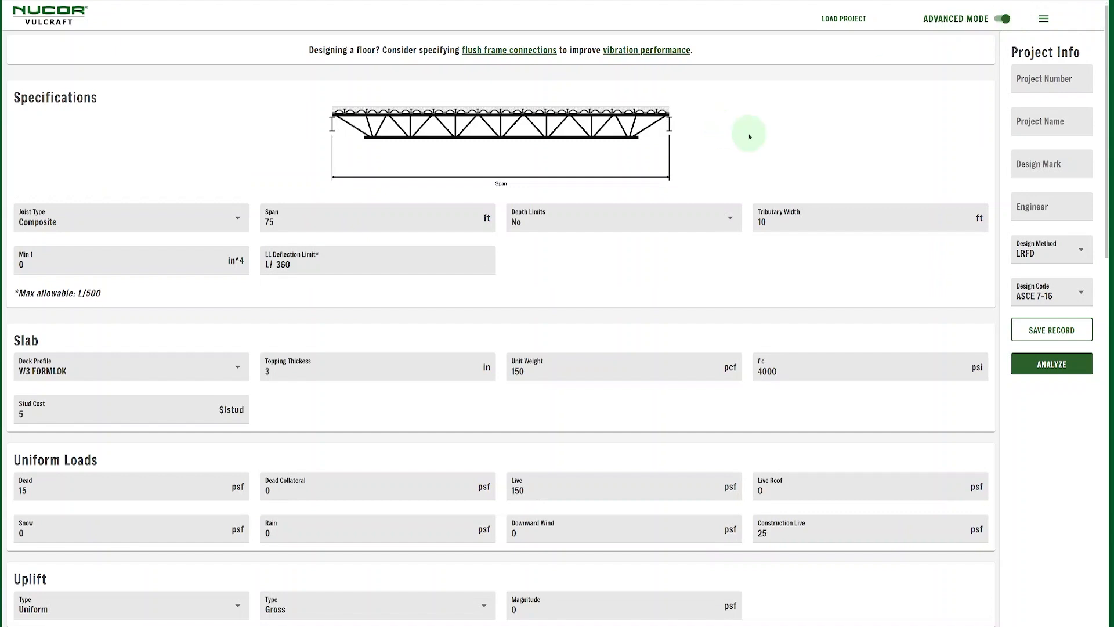
pyautogui.scroll(-10, 749, 136)
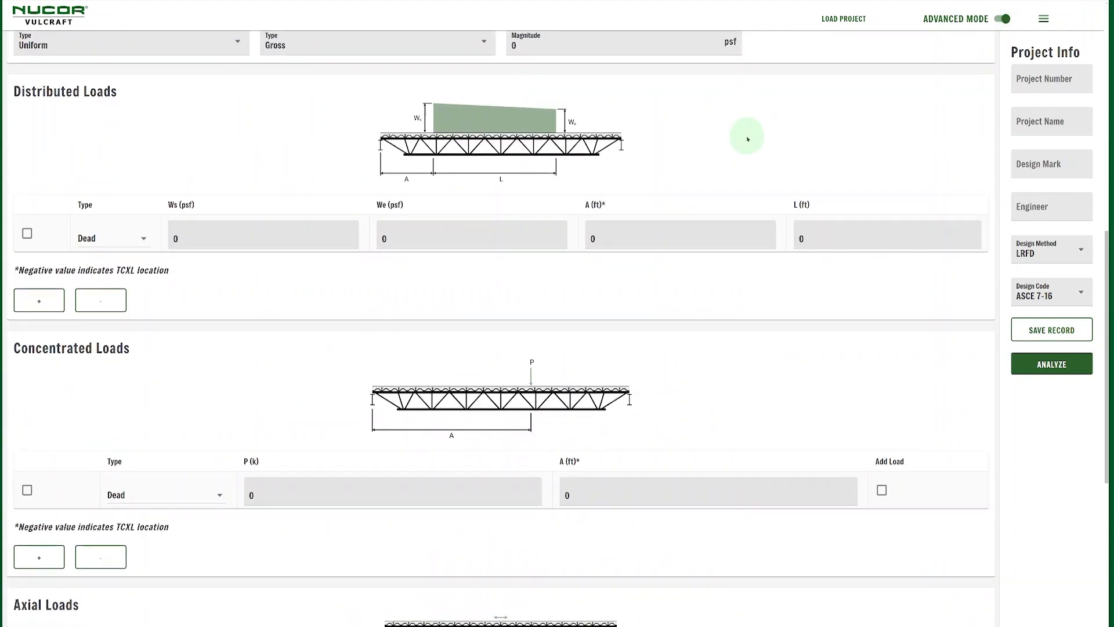
pyautogui.scroll(-3, 748, 140)
pyautogui.click(271, 311)
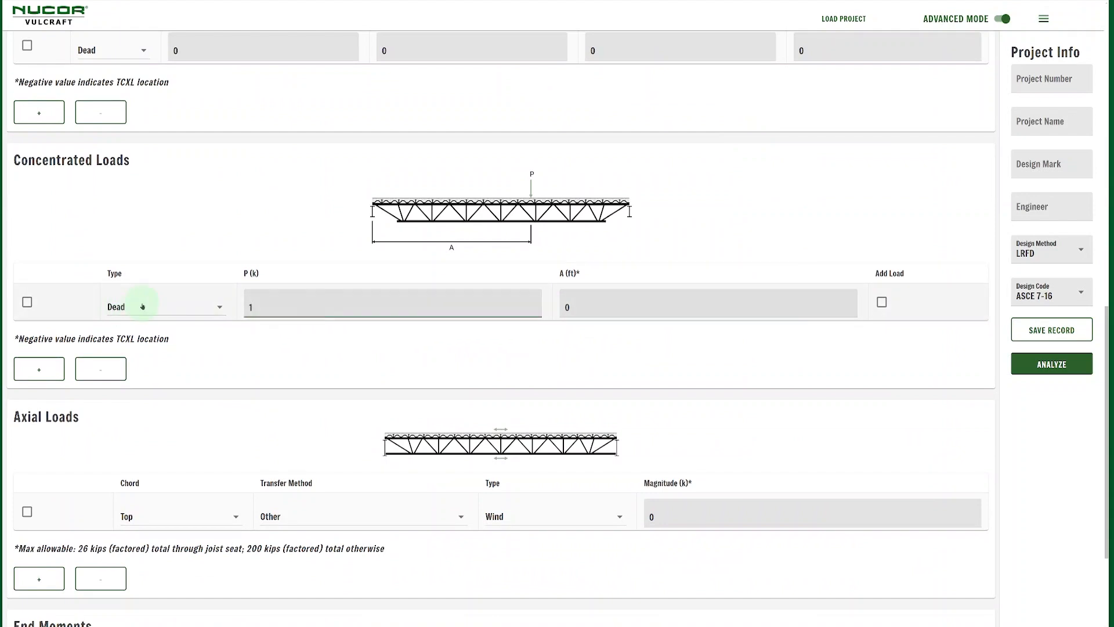
pyautogui.click(598, 309)
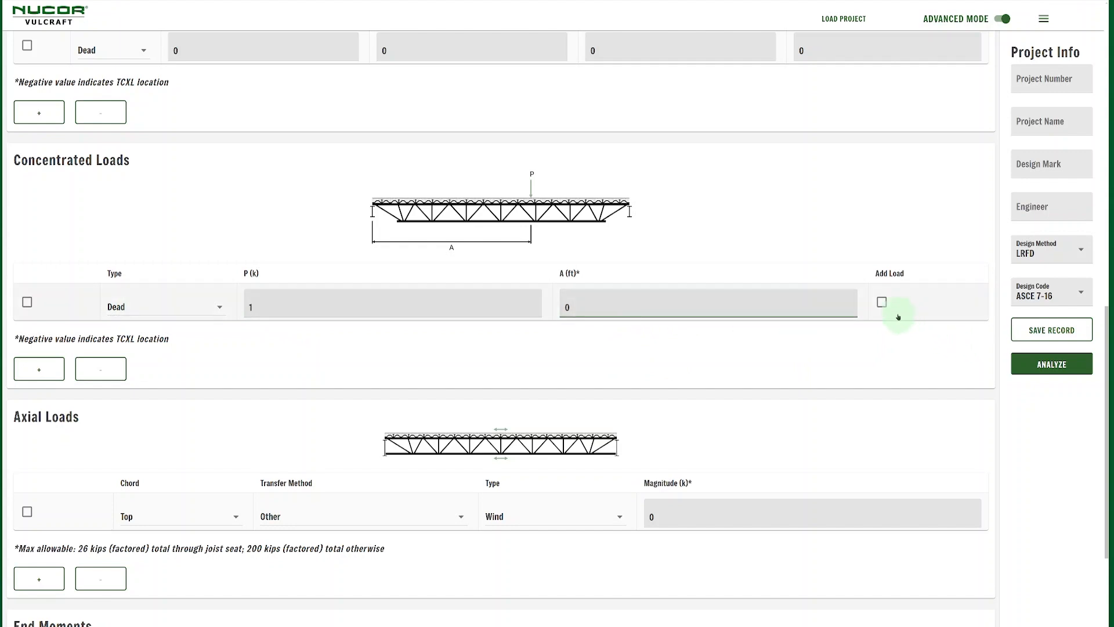
pyautogui.click(882, 302)
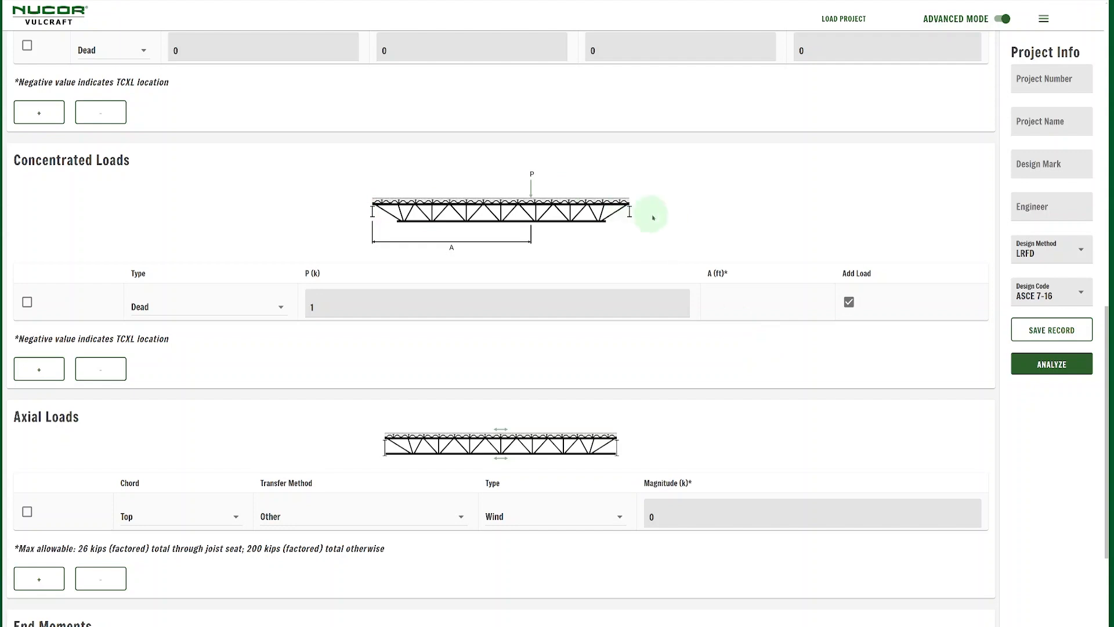
# Set the top-chord axial load to Joist Seat transfer, Seismic type, 15 k magnitude
pyautogui.scroll(-3, 593, 244)
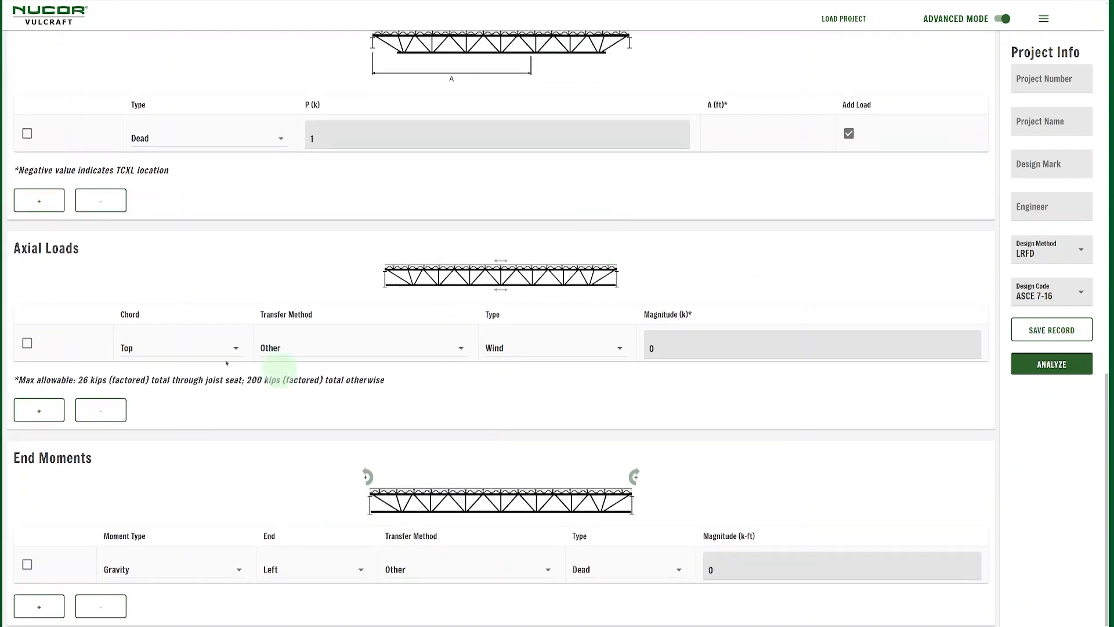
pyautogui.click(332, 346)
pyautogui.click(324, 364)
pyautogui.click(491, 354)
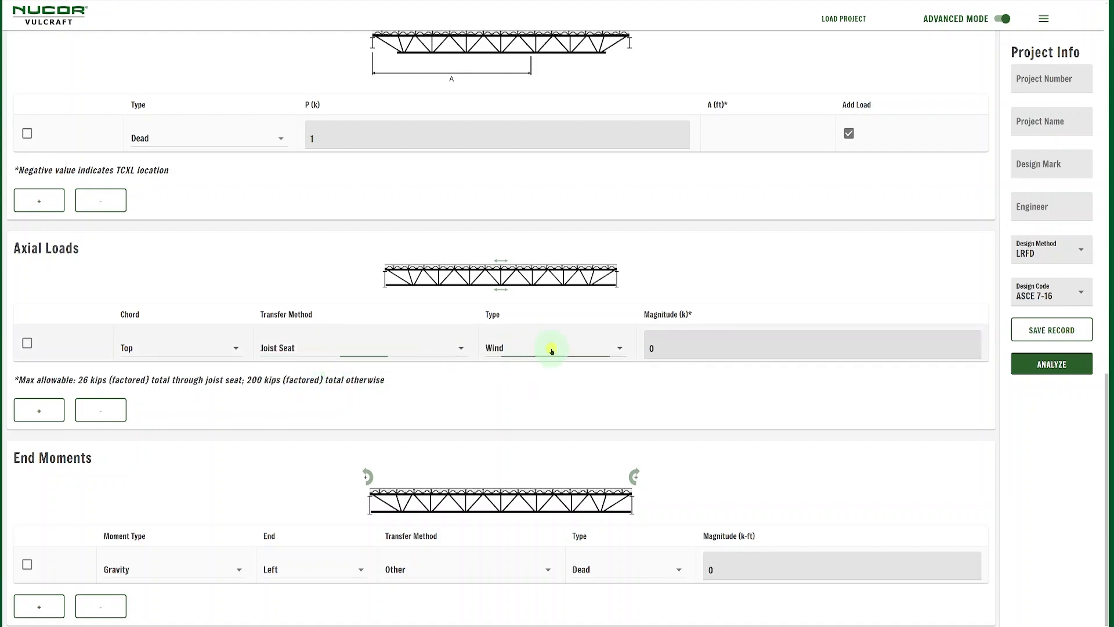
pyautogui.click(524, 366)
pyautogui.click(721, 357)
pyautogui.press('BackSpace')
pyautogui.write('15')
pyautogui.click(688, 377)
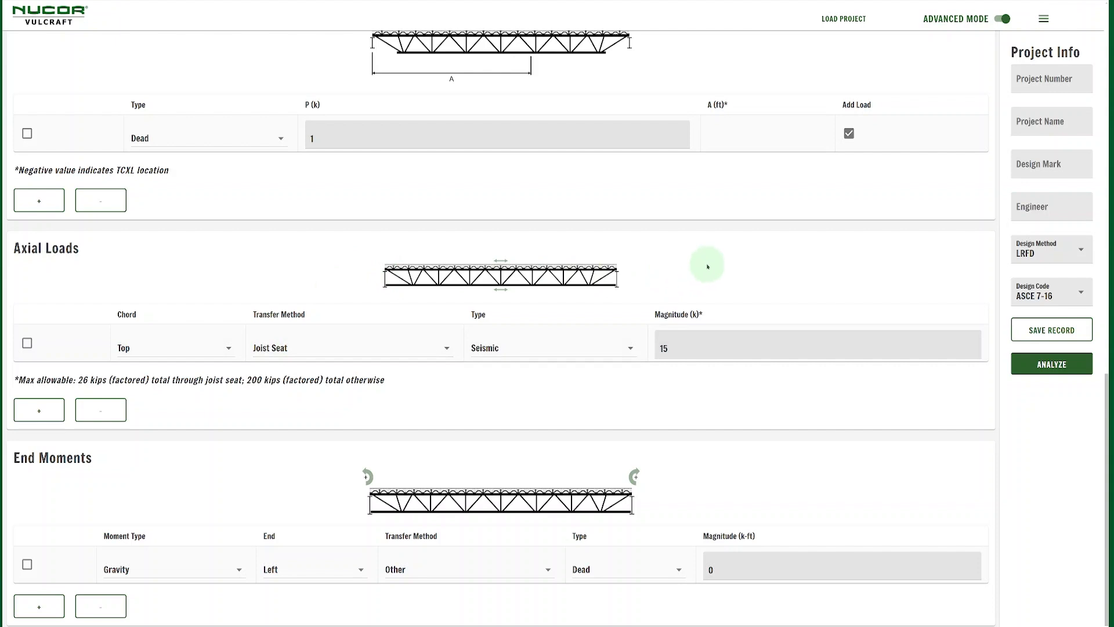
# Rerun the analysis to get estimated properties, with 80CJSP at the lowest cost ratio of 1.000
pyautogui.click(1066, 364)
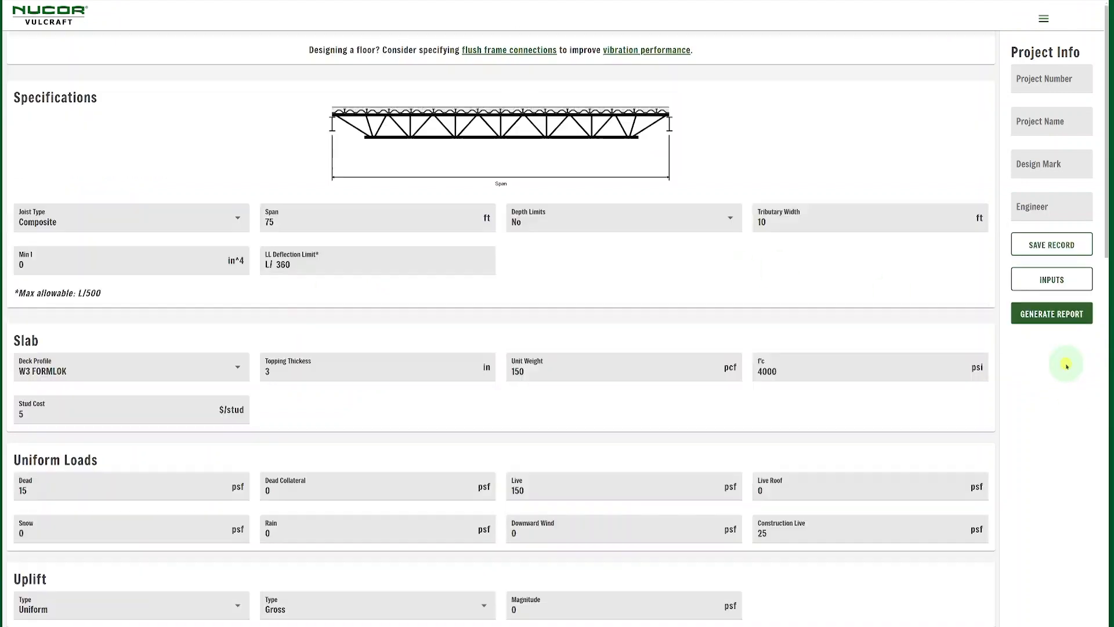